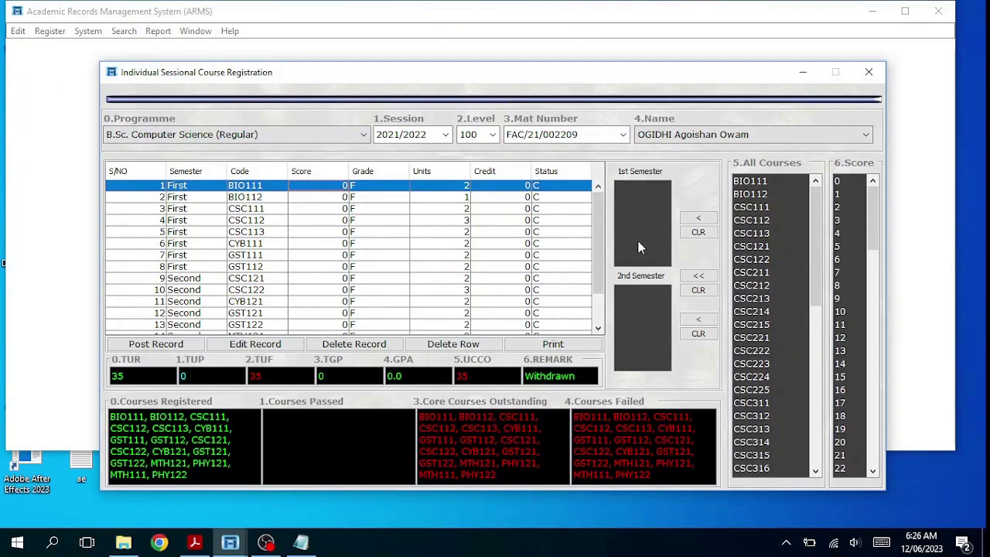
Set the first-semester BIO111 score to 20 in the student's course registration and acknowledge the edit
left_click_drag(873, 243, 842, 290)
left_click(840, 287)
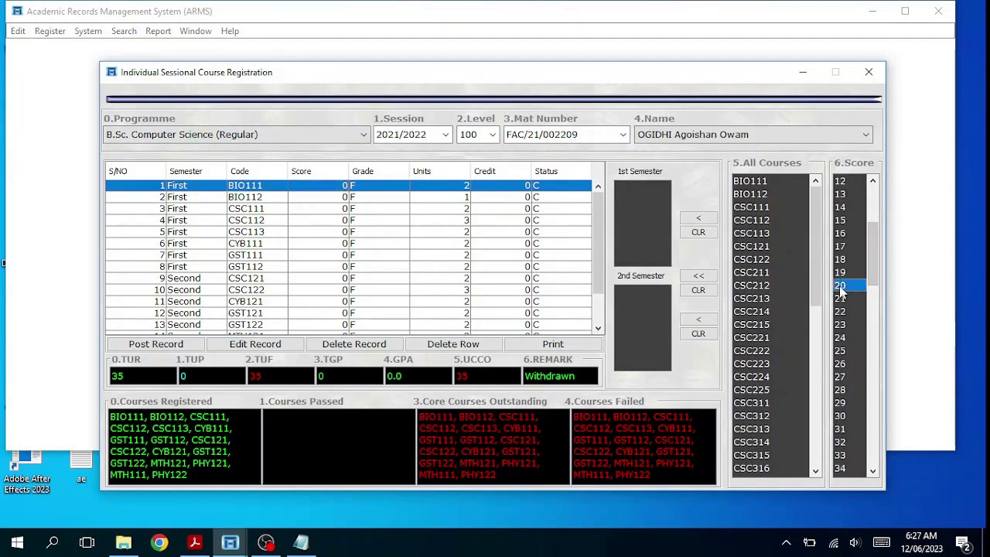
left_click(839, 292)
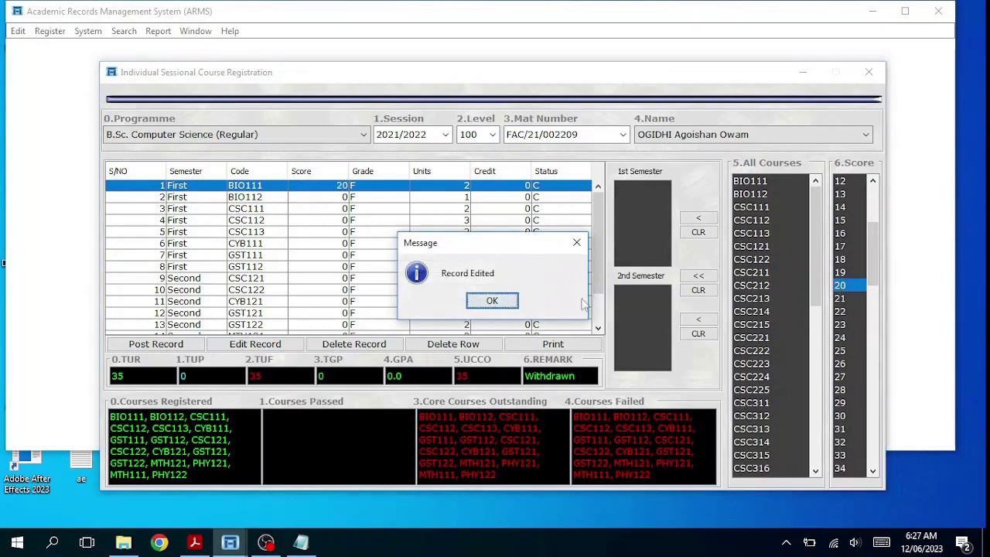
left_click(492, 301)
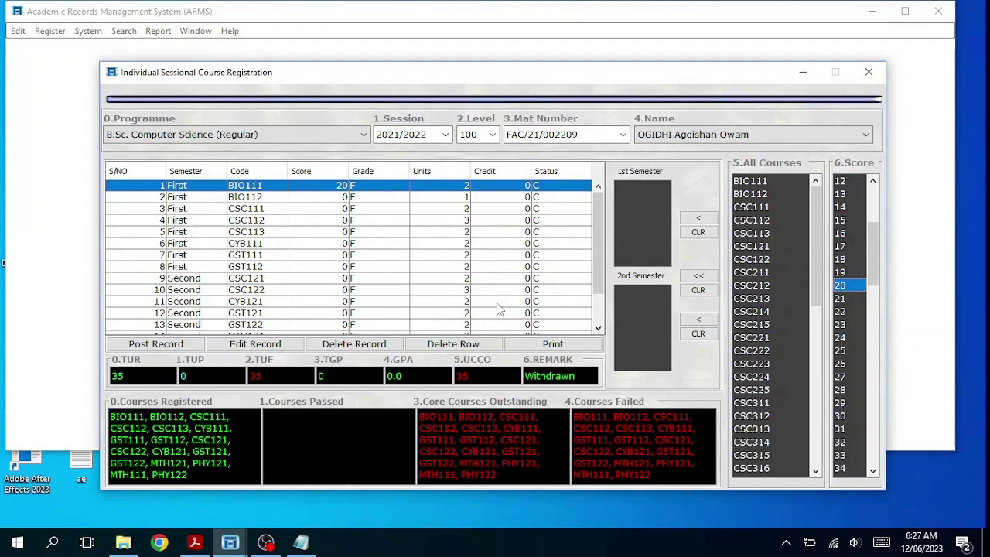
Reset the student's BIO111 score to 0 and acknowledge the edit
left_click(339, 187)
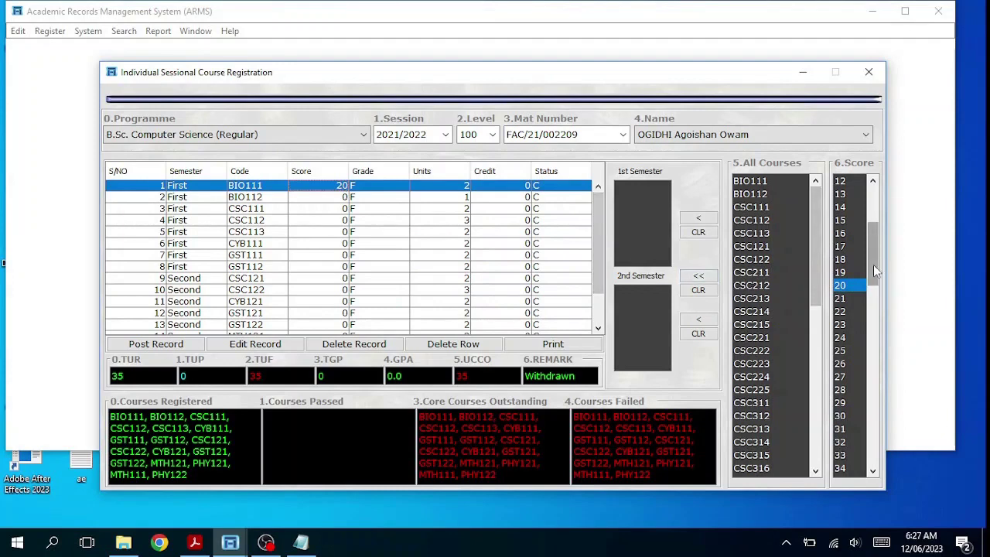
left_click_drag(873, 265, 880, 231)
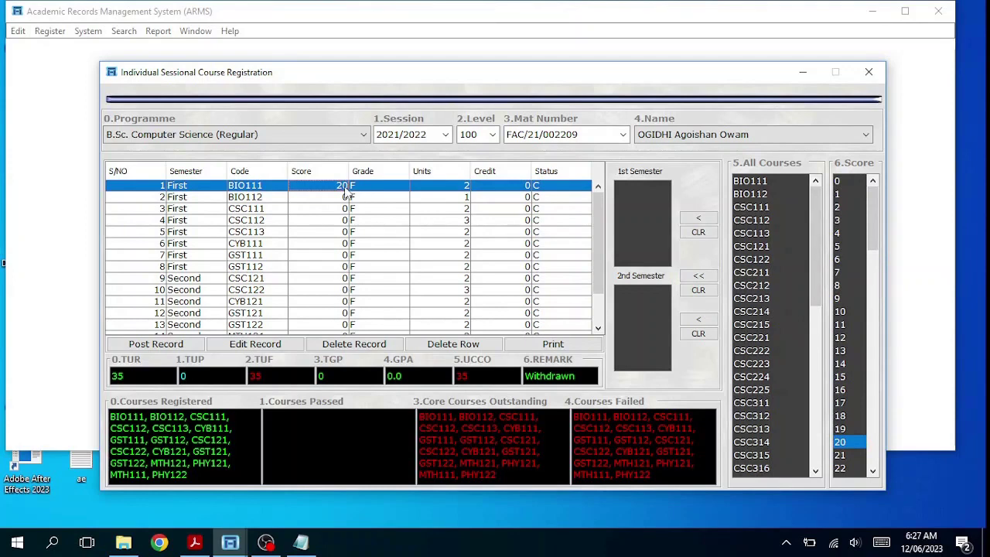
left_click(838, 182)
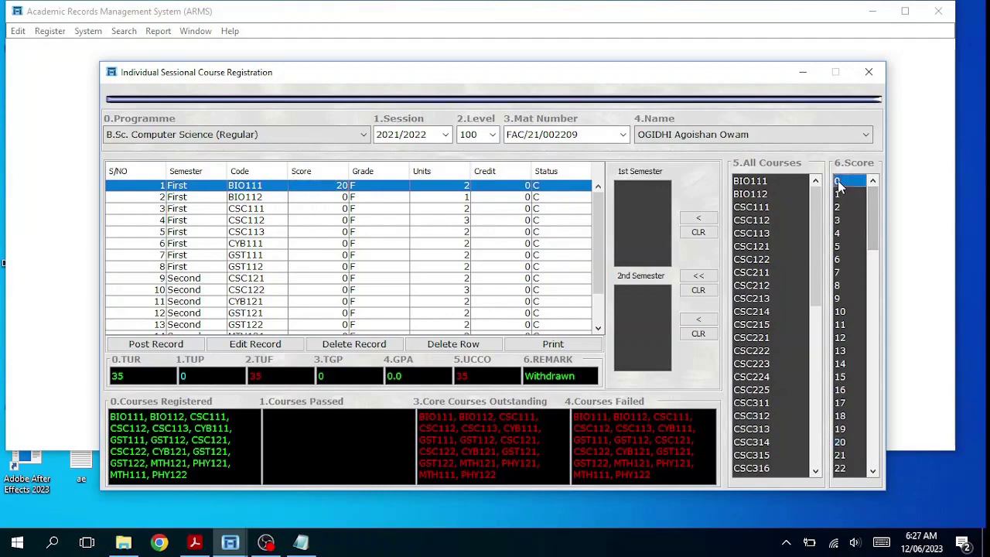
double_click(839, 184)
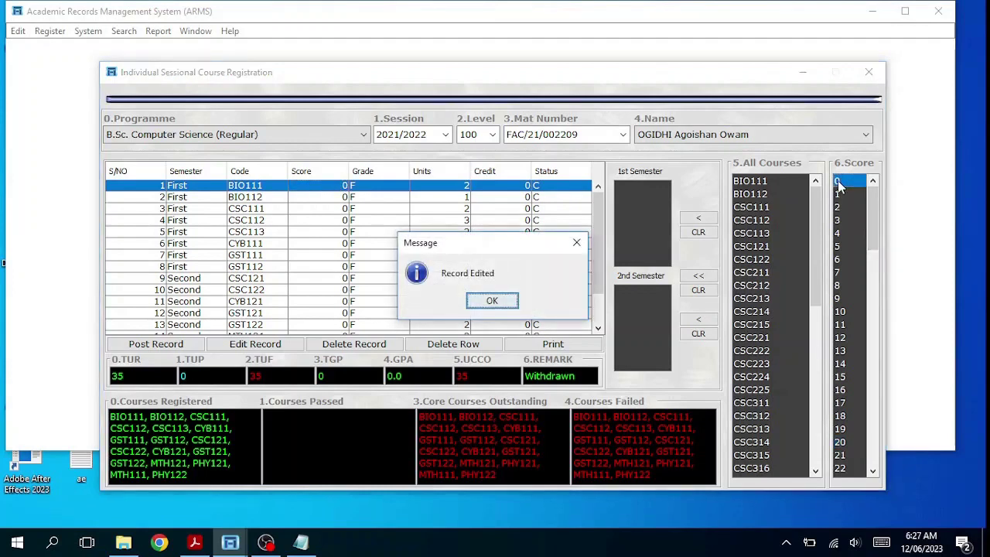
left_click(492, 301)
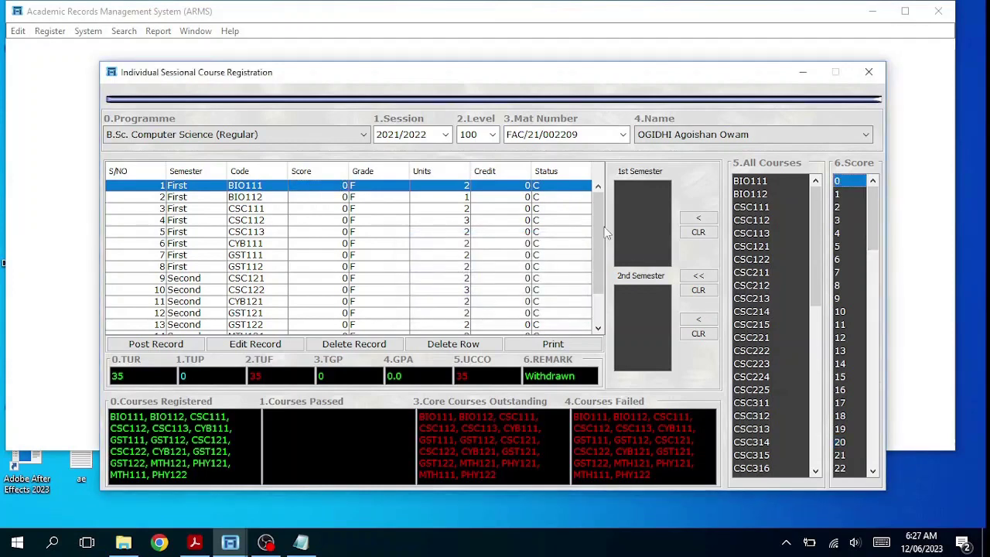
Close the individual course registration form and open the form for registering results
mouse_move(602, 241)
left_mouse_down()
mouse_move(598, 283)
mouse_move(598, 254)
left_mouse_up()
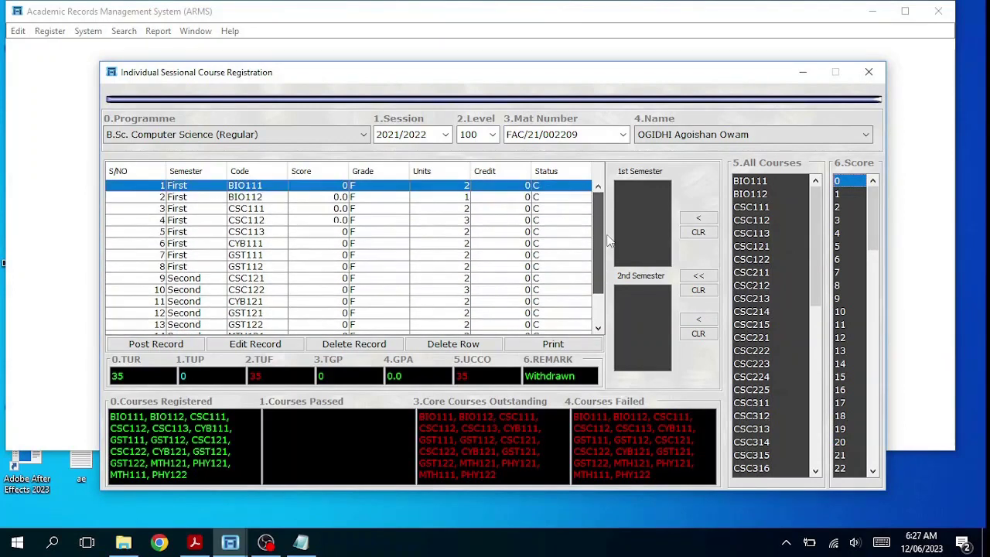
left_click(869, 72)
left_click(51, 31)
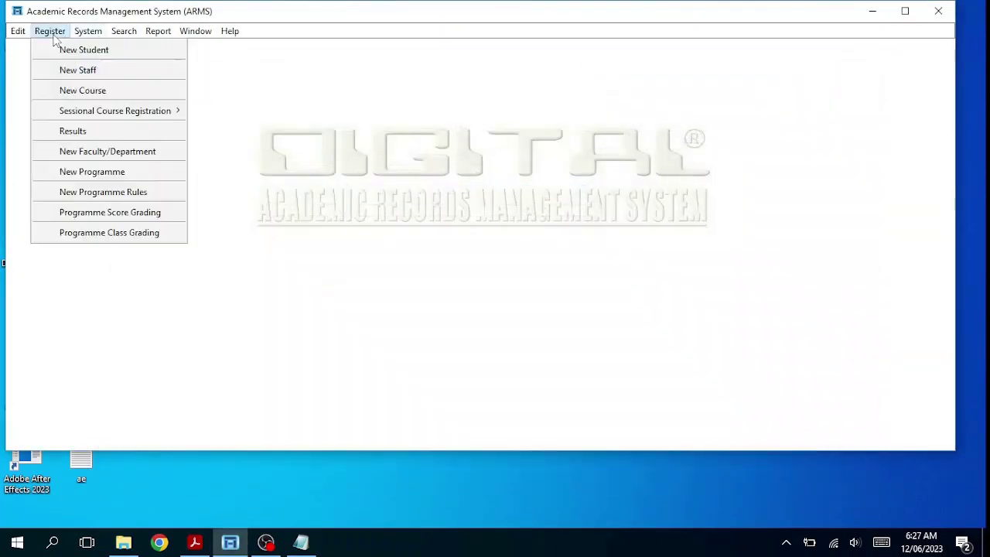
left_click(70, 133)
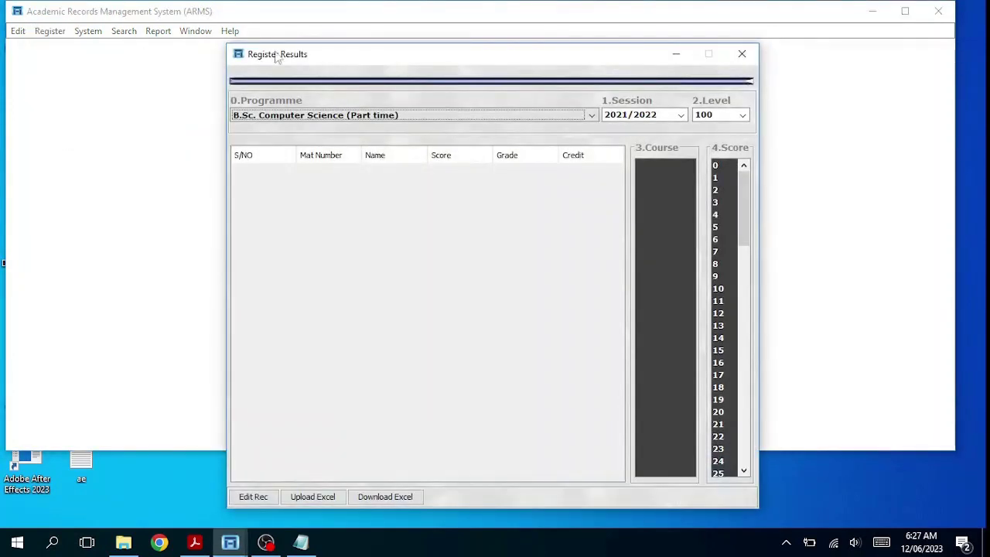
left_click_drag(364, 60, 321, 54)
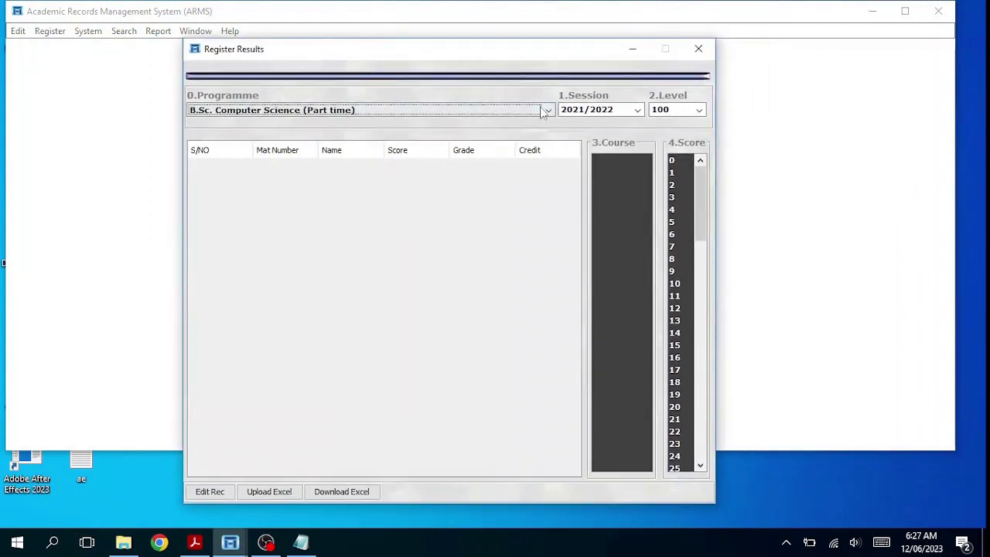
Load the BIO111 results list for B.Sc. Computer Science (Regular), session 2021/2022, level 100
left_click(547, 113)
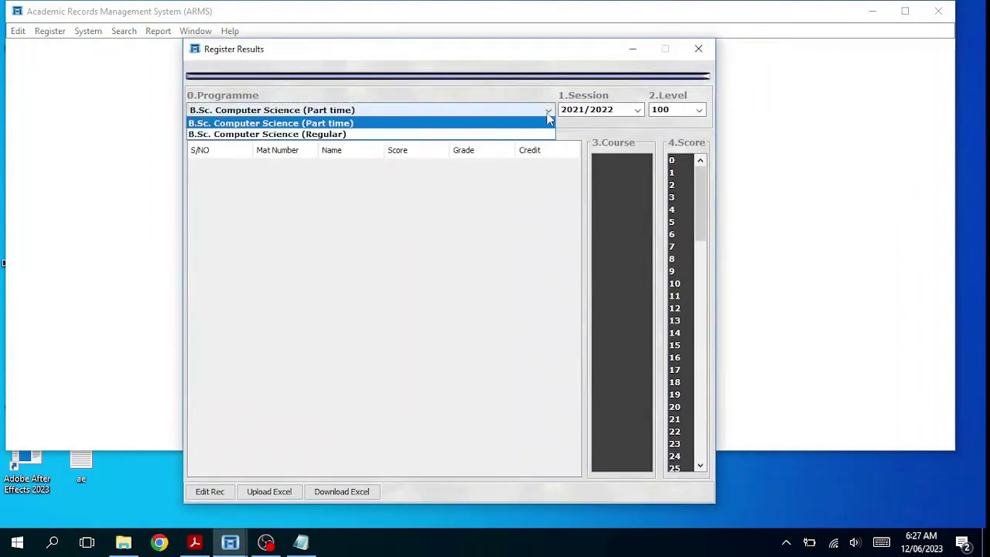
left_click(356, 134)
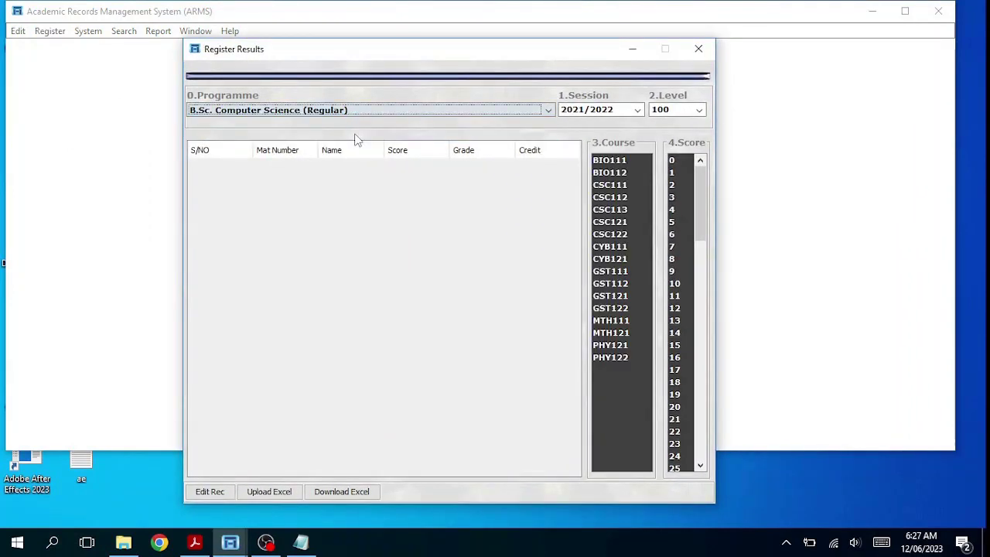
left_click(637, 111)
left_click(602, 124)
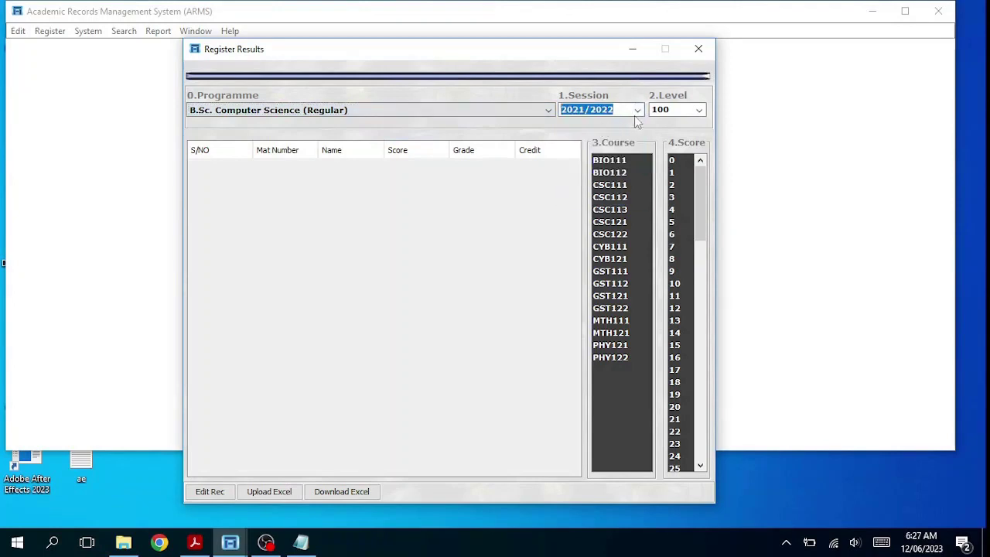
left_click(698, 109)
left_click(681, 120)
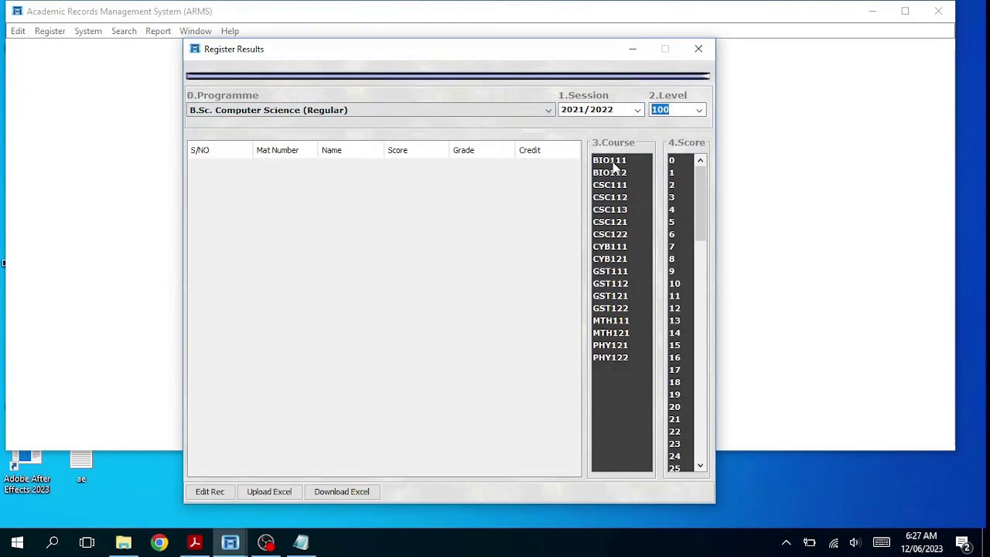
left_click(612, 163)
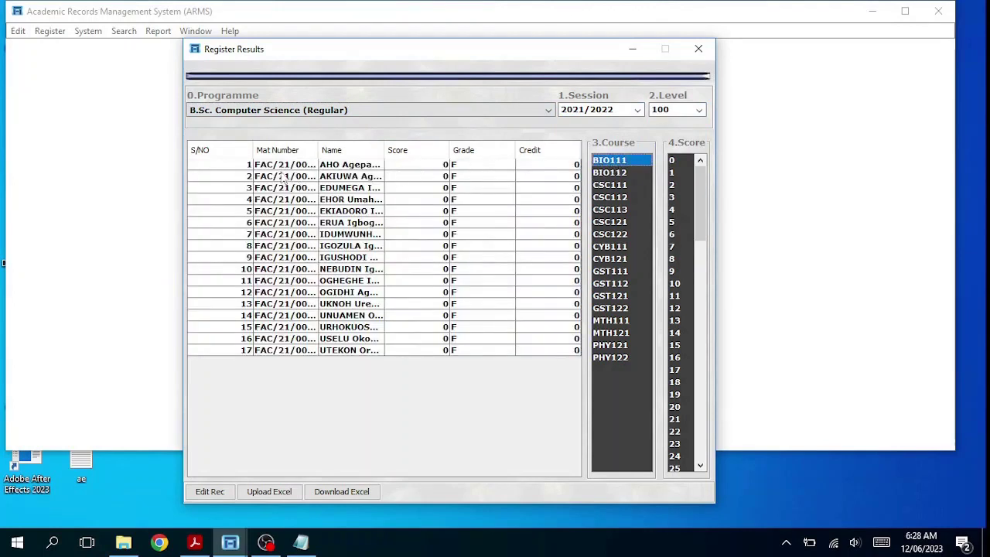
Resize the results table columns so the full matriculation numbers and student names fit
left_click_drag(253, 150, 219, 150)
left_click_drag(286, 151, 309, 151)
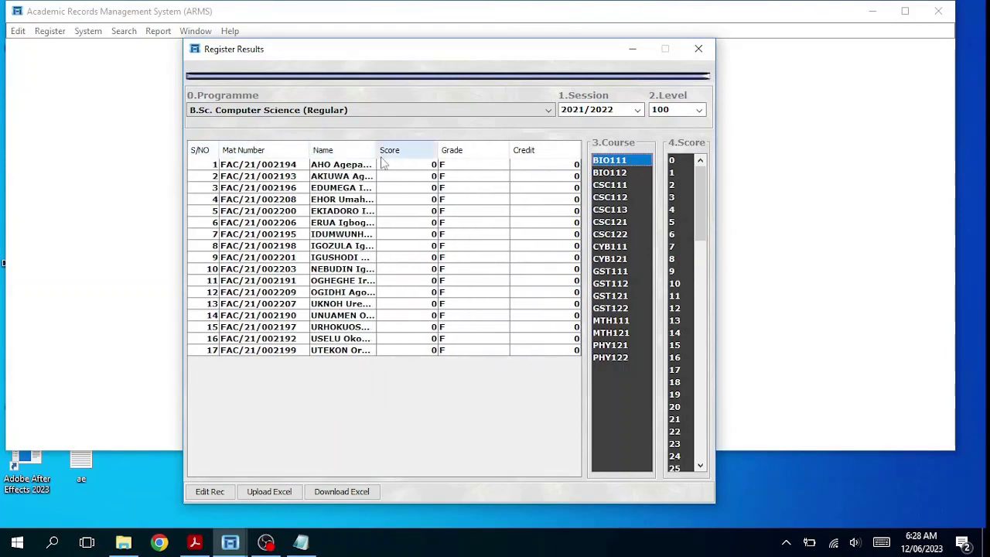
left_click_drag(376, 150, 485, 152)
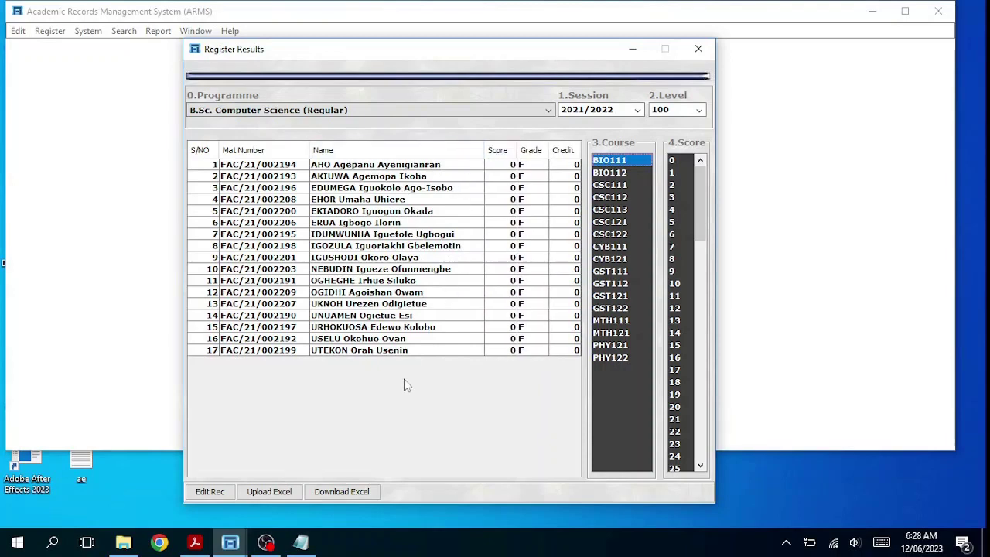
Open a File Explorer window and arrange it side by side with the Register Results form
left_click_drag(424, 49, 345, 29)
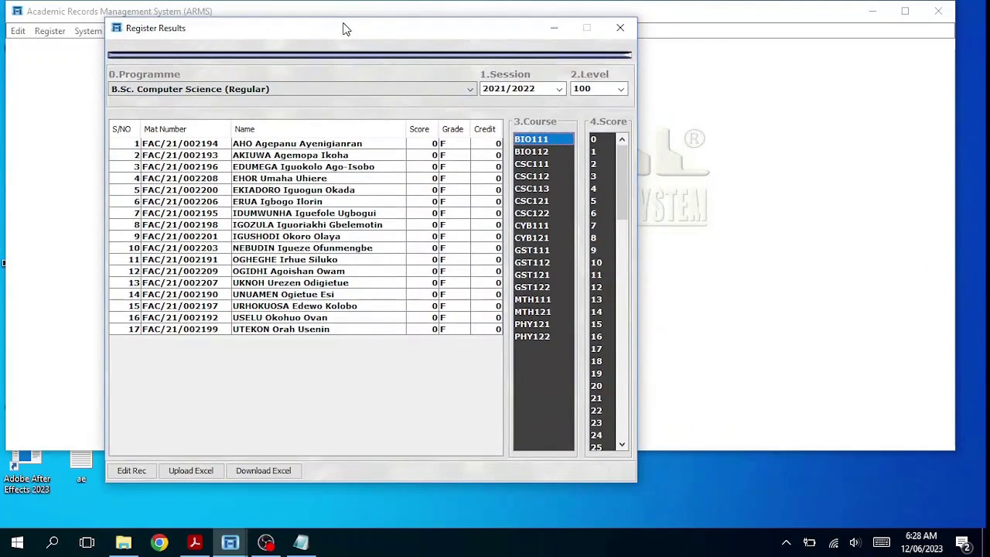
key("super+e")
left_click_drag(453, 108, 658, 116)
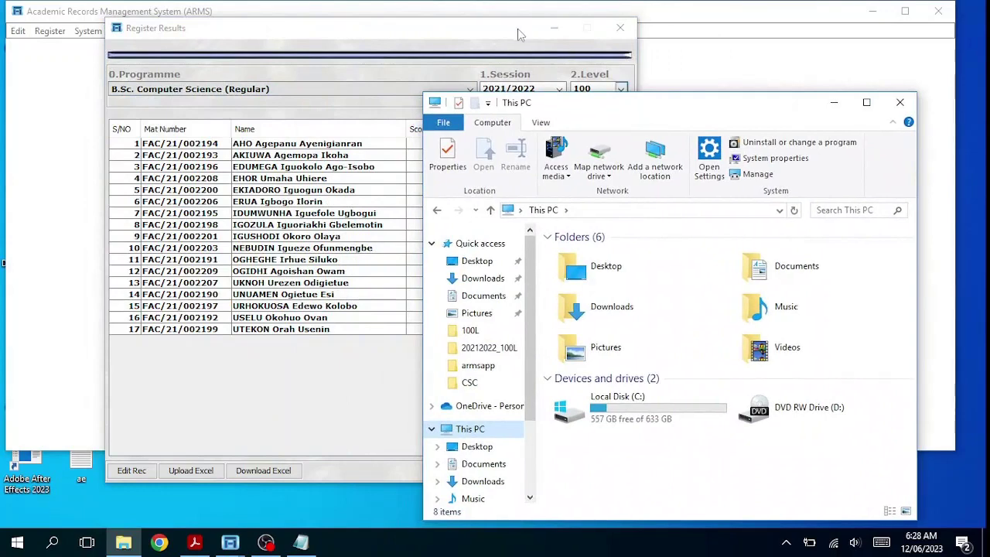
left_click_drag(490, 37, 446, 37)
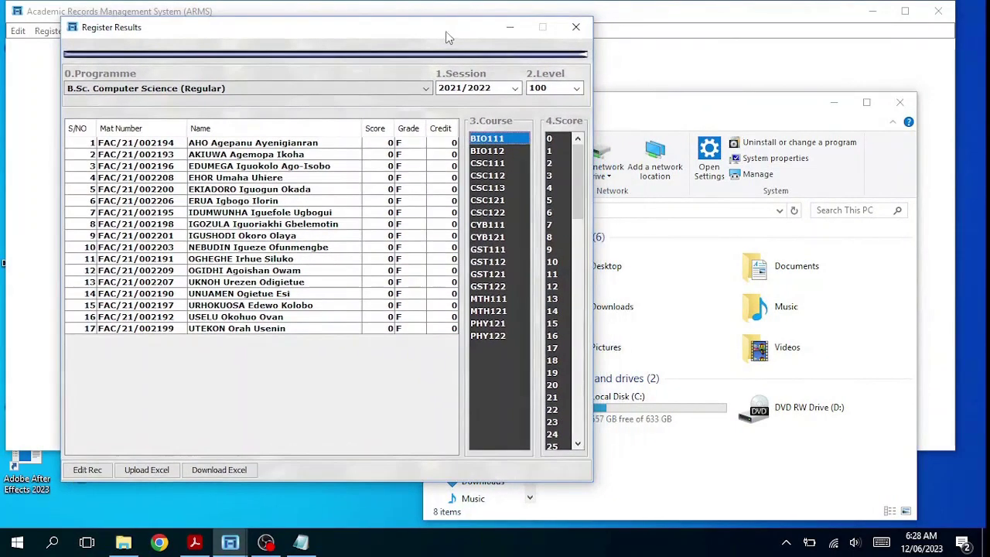
left_click_drag(680, 112, 745, 107)
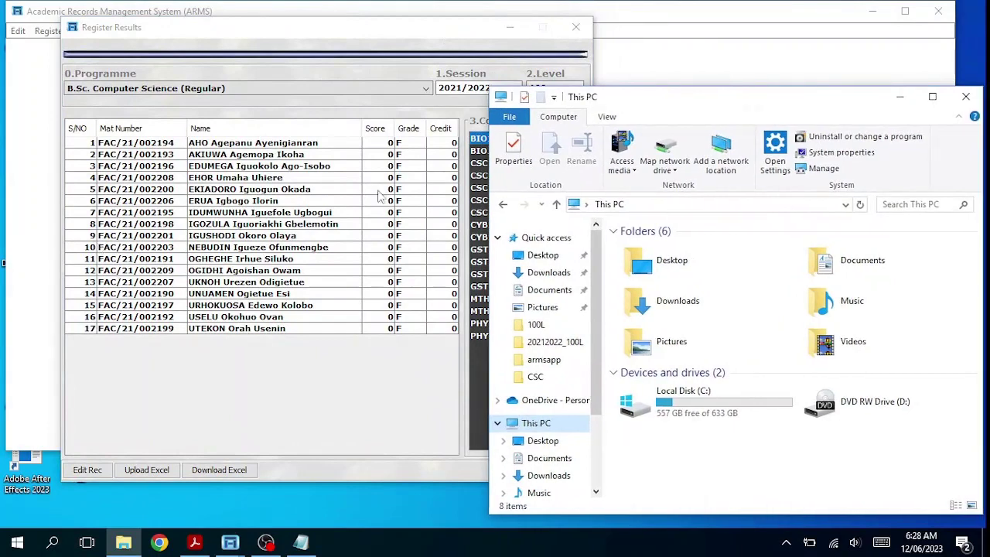
left_click(467, 106)
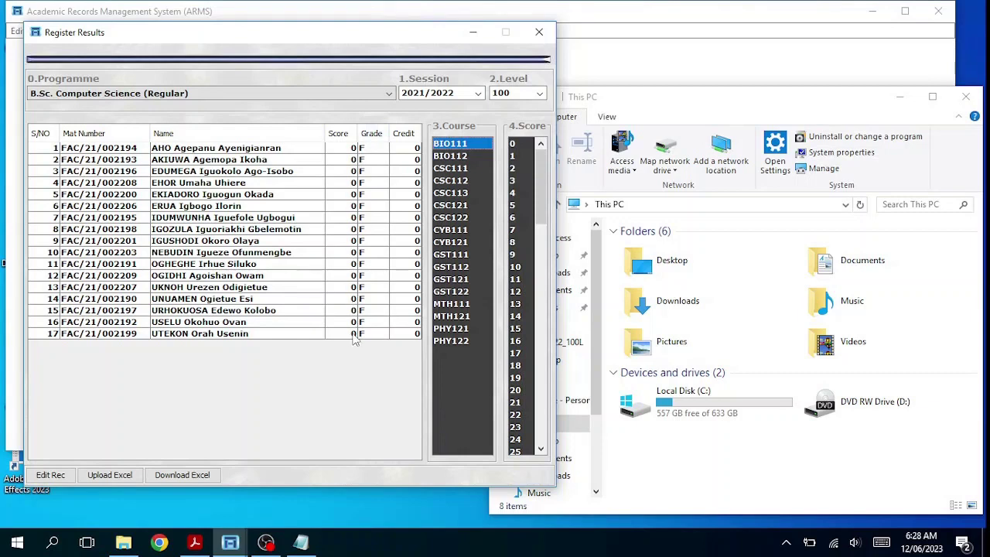
Open the Score Sheets folder inside armsapp on Local Disk (C:) and narrow its window to clear the results form
double_click(722, 390)
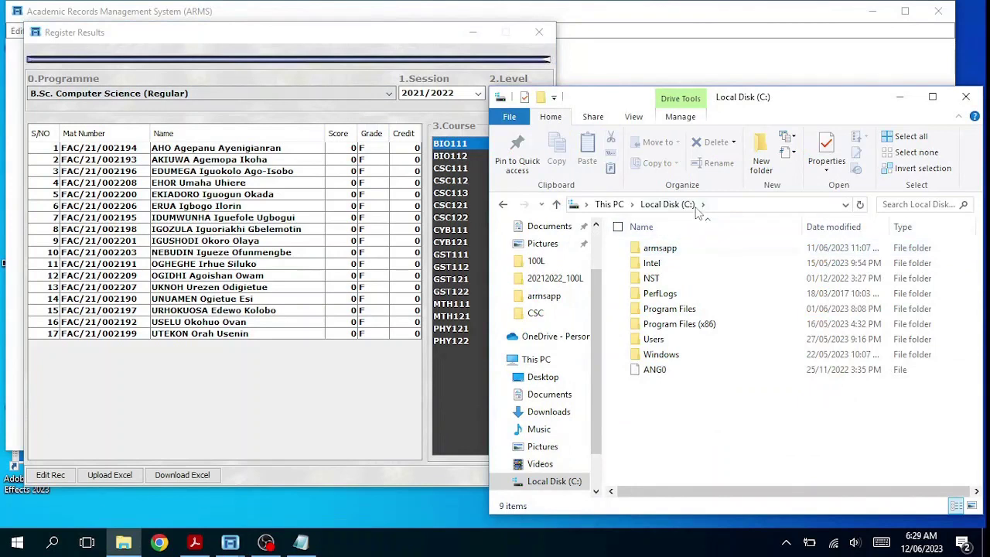
double_click(691, 247)
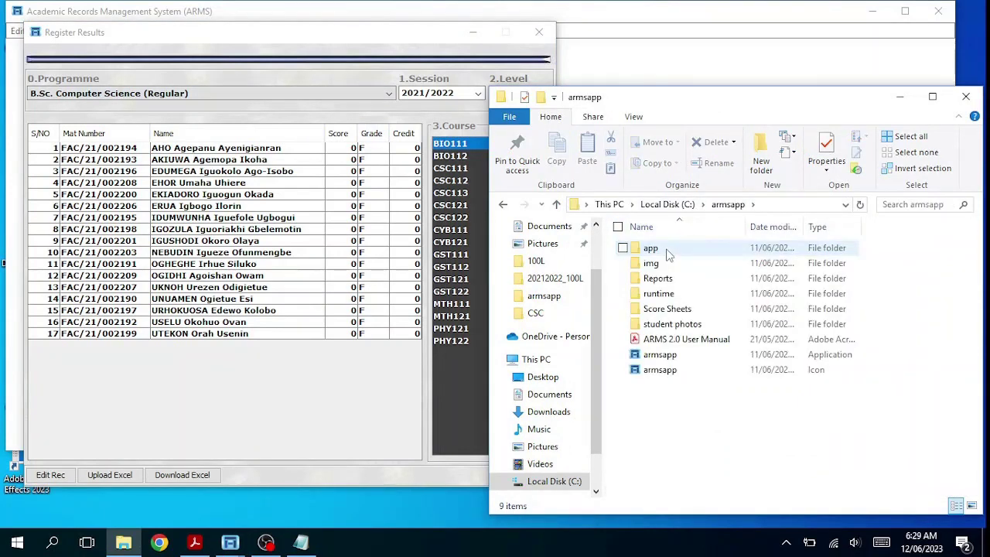
double_click(666, 310)
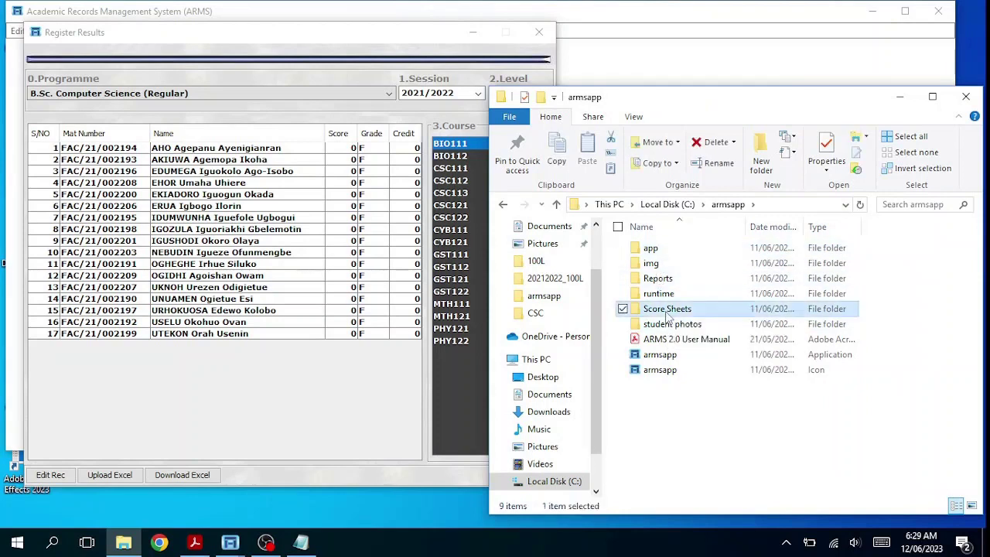
left_click_drag(488, 342, 560, 341)
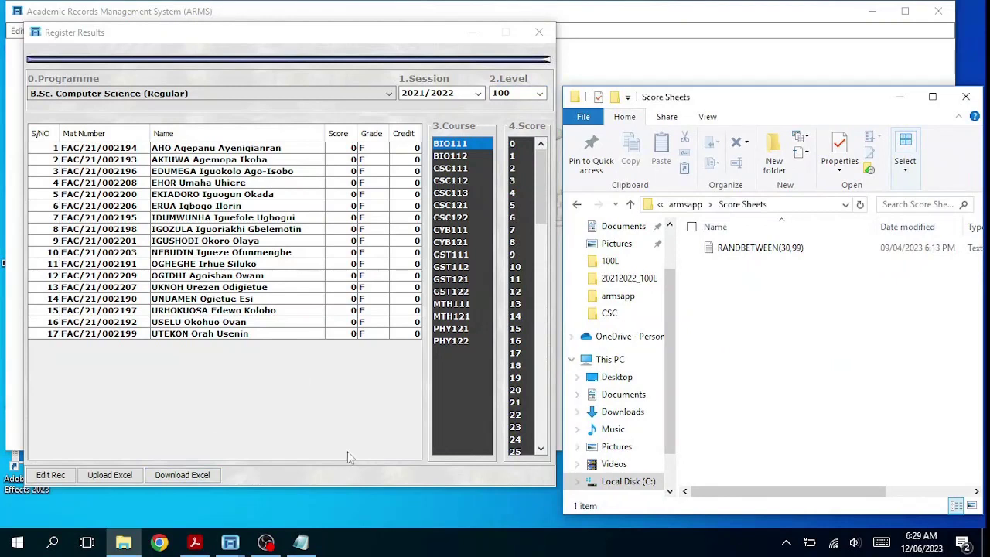
Download the BIO111 score sheet as an Excel file and open it from the Score Sheets folder
left_click(197, 476)
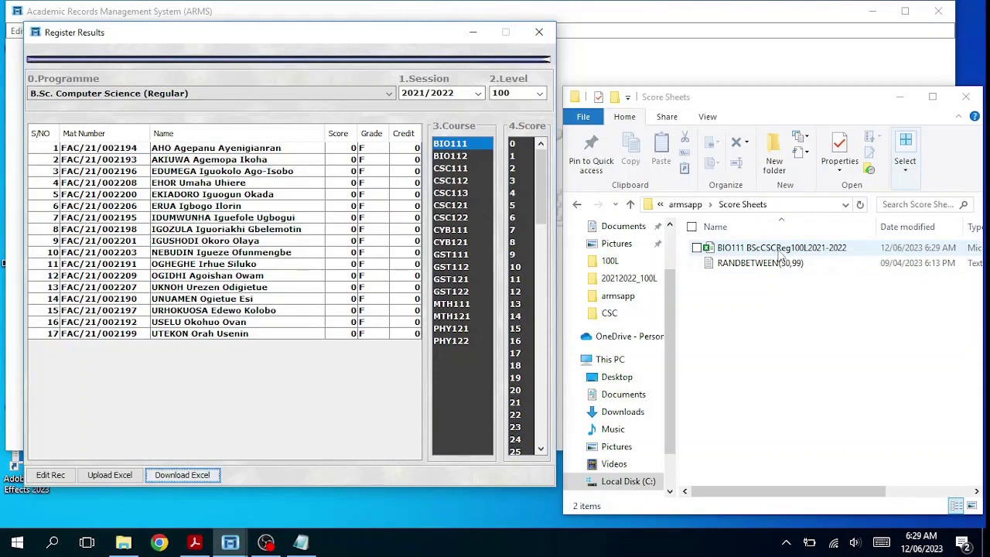
double_click(840, 249)
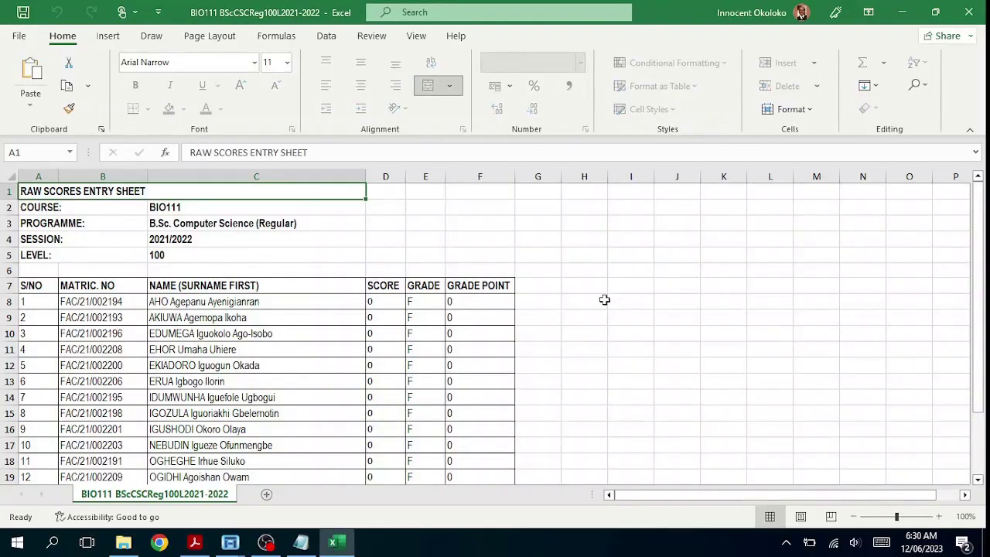
Review the student rows of the BIO111 score sheet, checking the matriculation number, name, score and grade columns
scroll(604, 300, "down", 3)
scroll(604, 299, "up", 3)
scroll(522, 291, "down", 1)
scroll(522, 290, "down", 1)
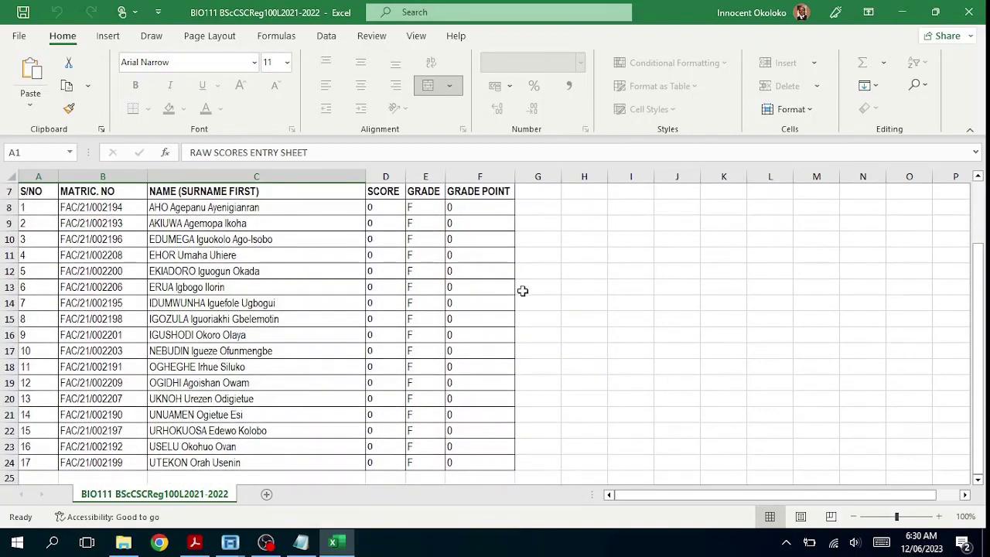
scroll(522, 291, "up", 1)
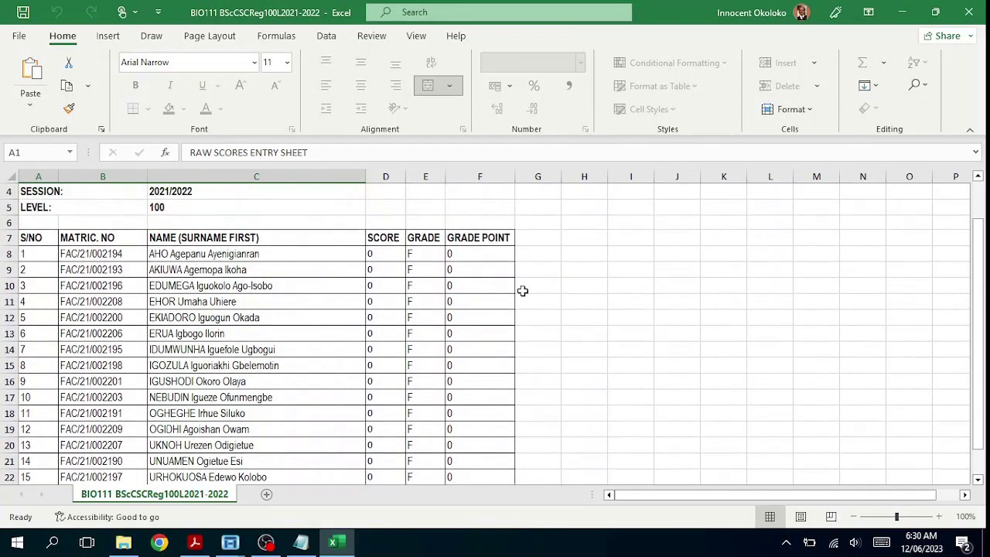
scroll(523, 290, "down", 1)
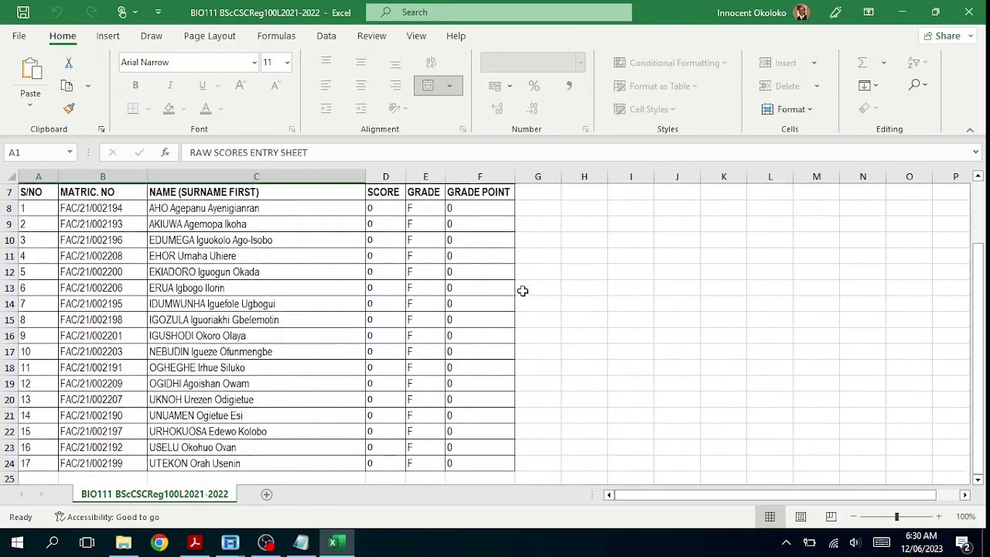
scroll(523, 290, "up", 1)
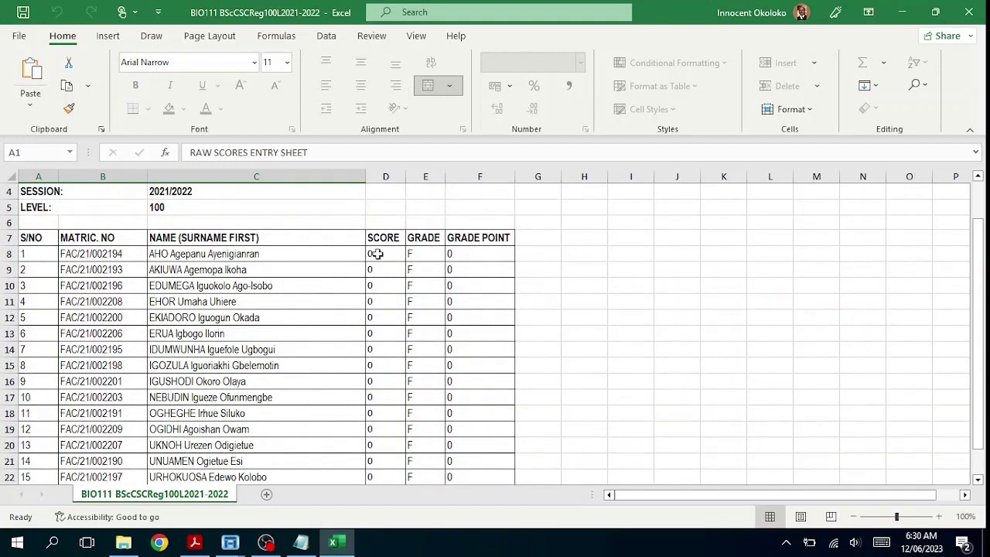
left_click(376, 254)
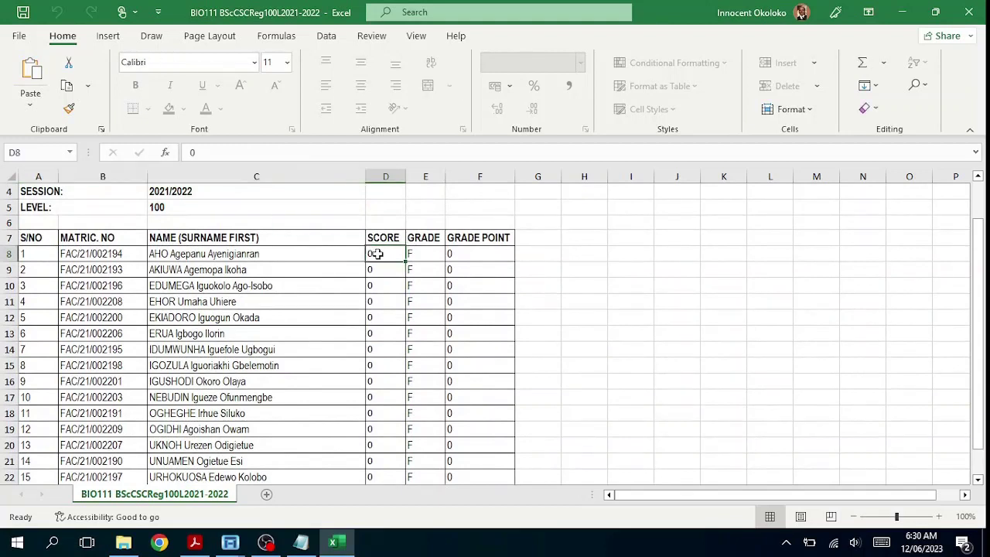
left_click(272, 254)
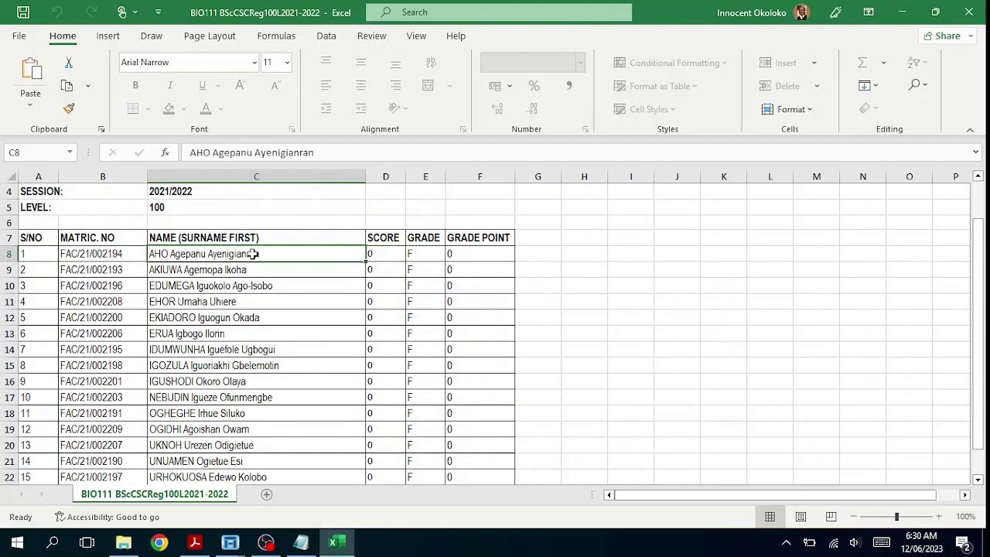
left_click(257, 269)
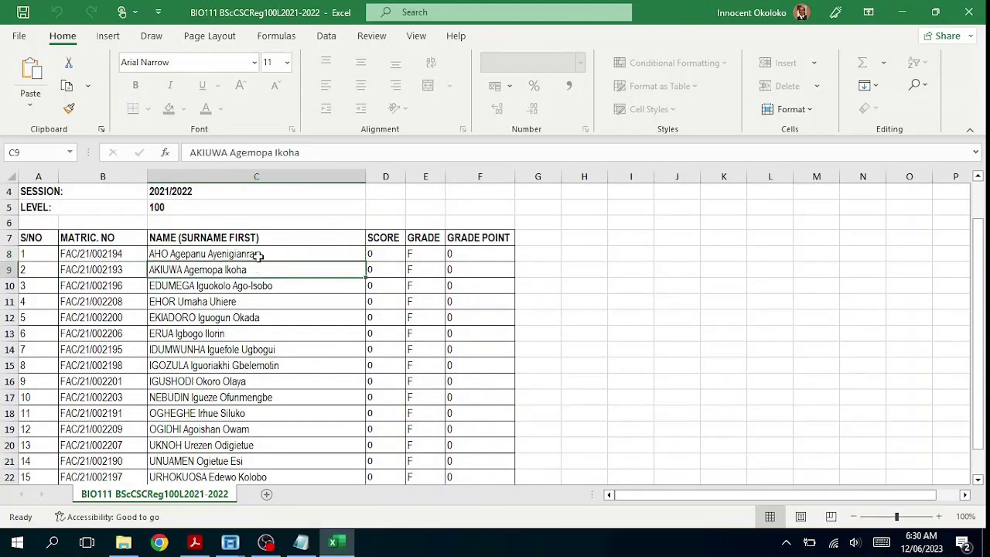
left_click_drag(62, 254, 255, 383)
left_click(415, 241)
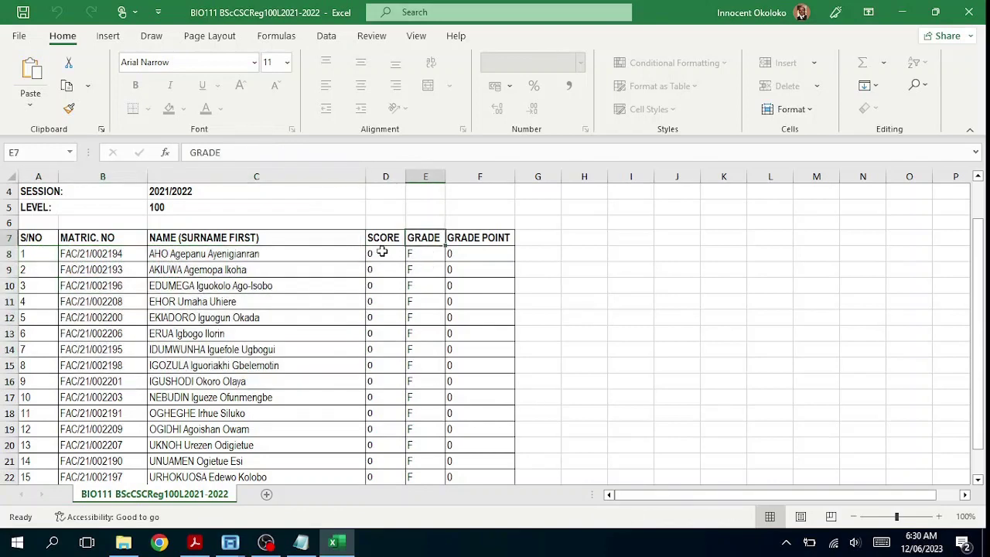
left_click(374, 253)
Check the course, programme, session and level details at the head of the BIO111 score sheet
scroll(373, 254, "up", 1)
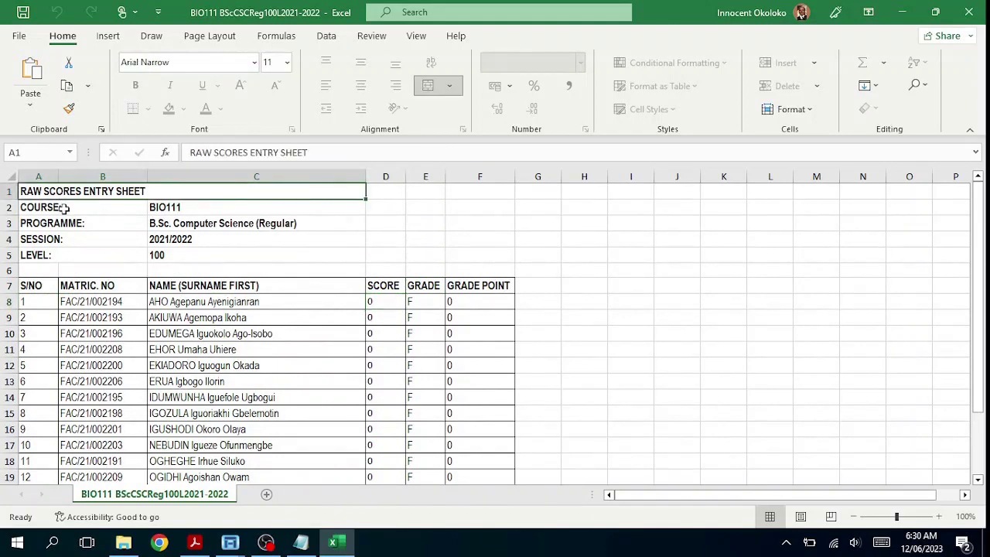
left_click(66, 207)
left_click(171, 211)
left_click(164, 227)
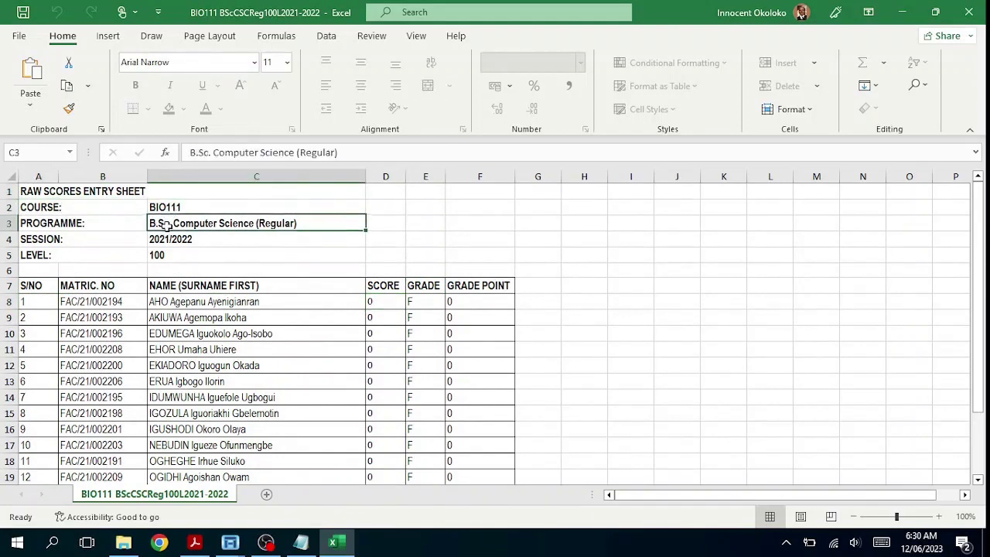
left_click(48, 241)
left_click(170, 257)
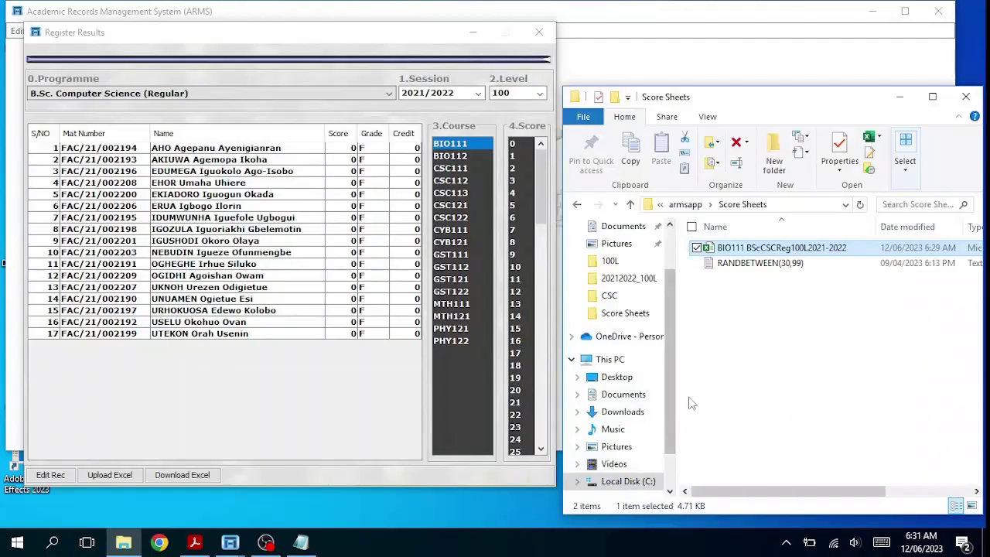
Download the BIO112 score sheet and those of the remaining 100-level courses as Excel files
left_click(453, 157)
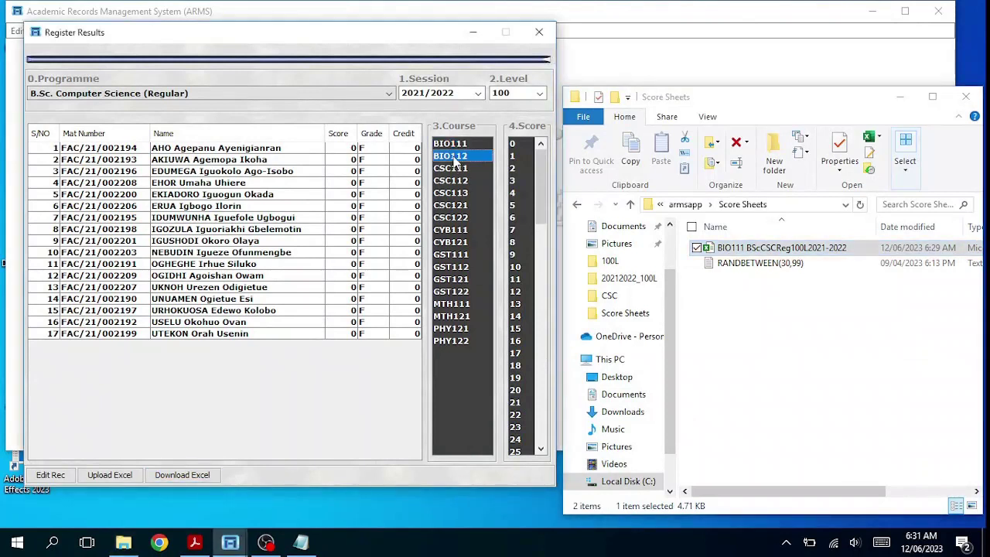
left_click(193, 477)
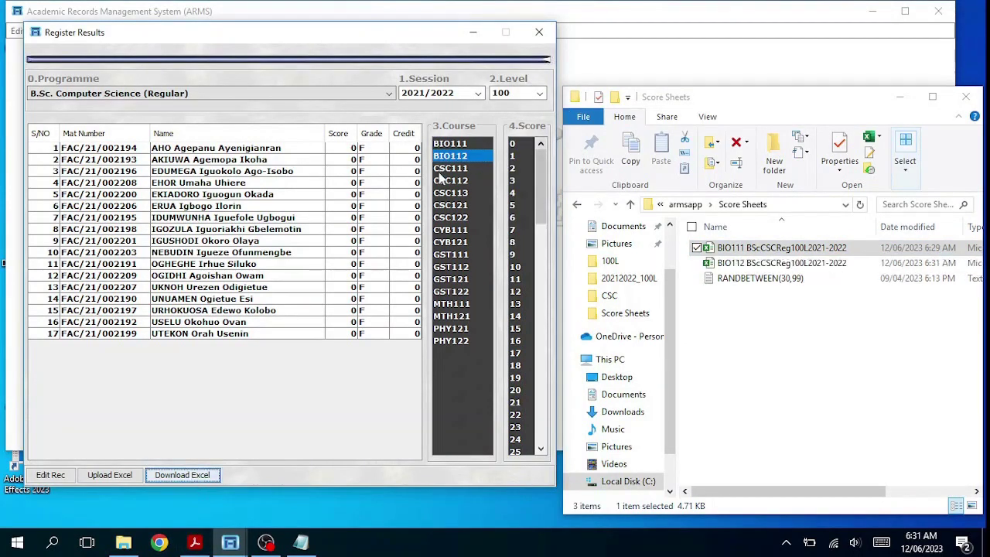
left_click(207, 474)
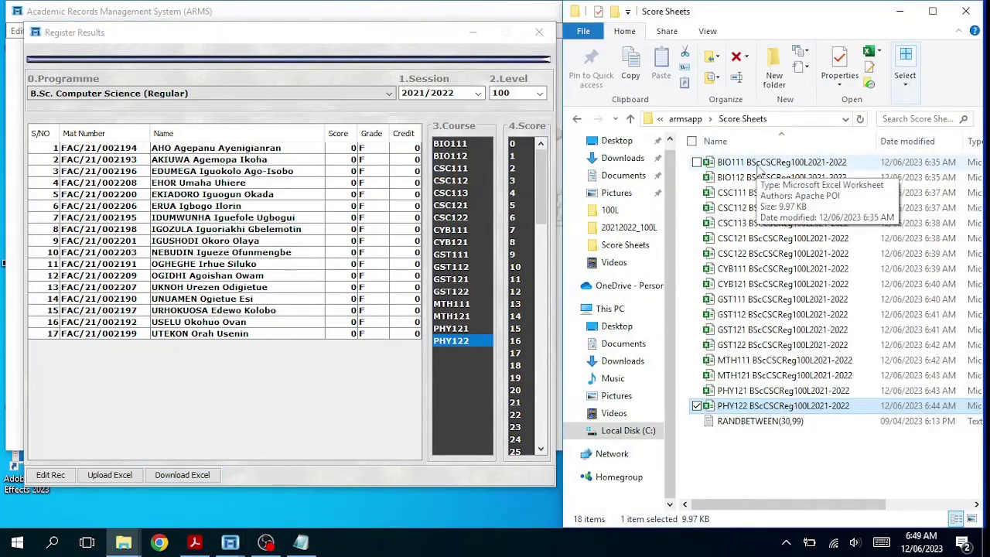
Open the BIO111 score sheet from the Score Sheets folder, review the entered scores for all students, and close the workbook
double_click(760, 164)
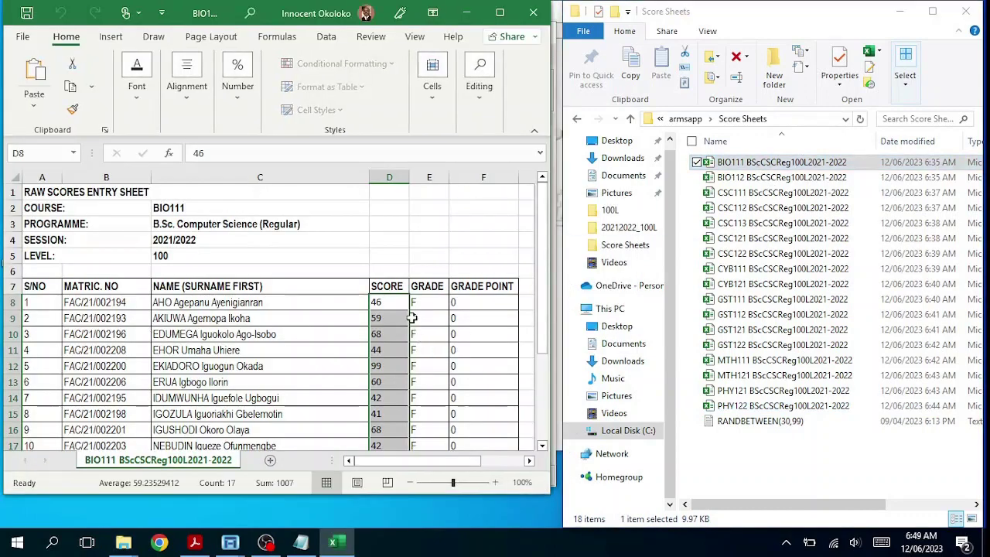
scroll(422, 341, "down", 3)
scroll(412, 317, "up", 2)
scroll(412, 317, "up", 1)
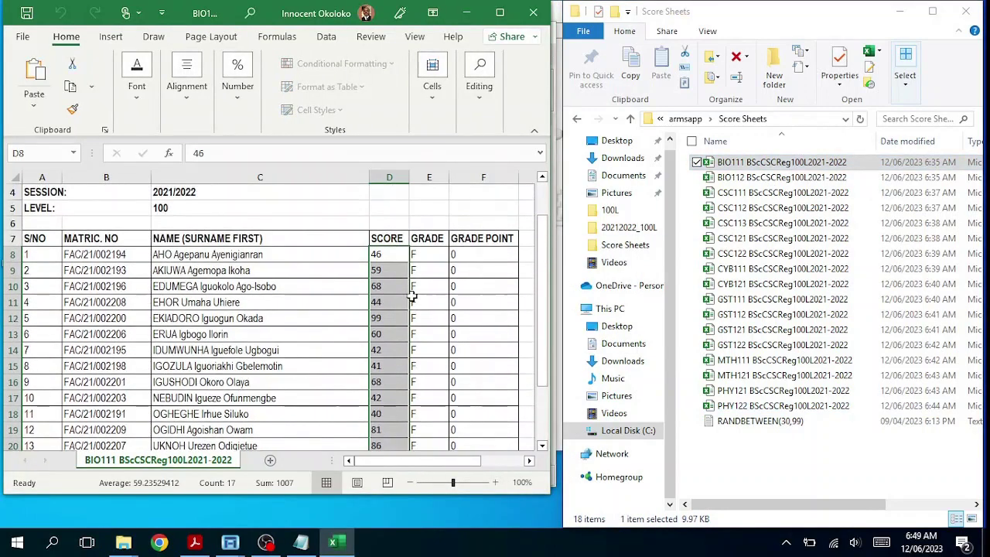
left_click(428, 259)
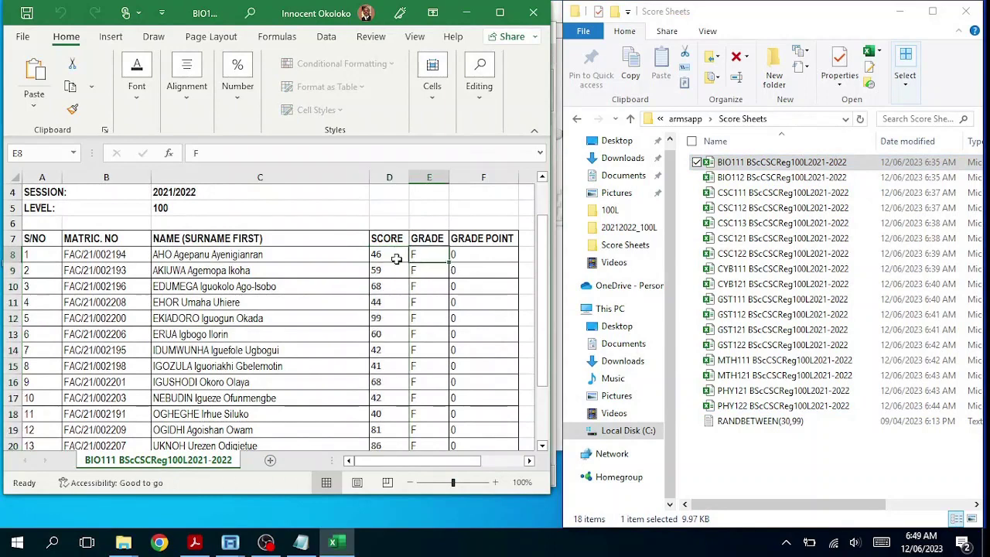
scroll(379, 251, "up", 3)
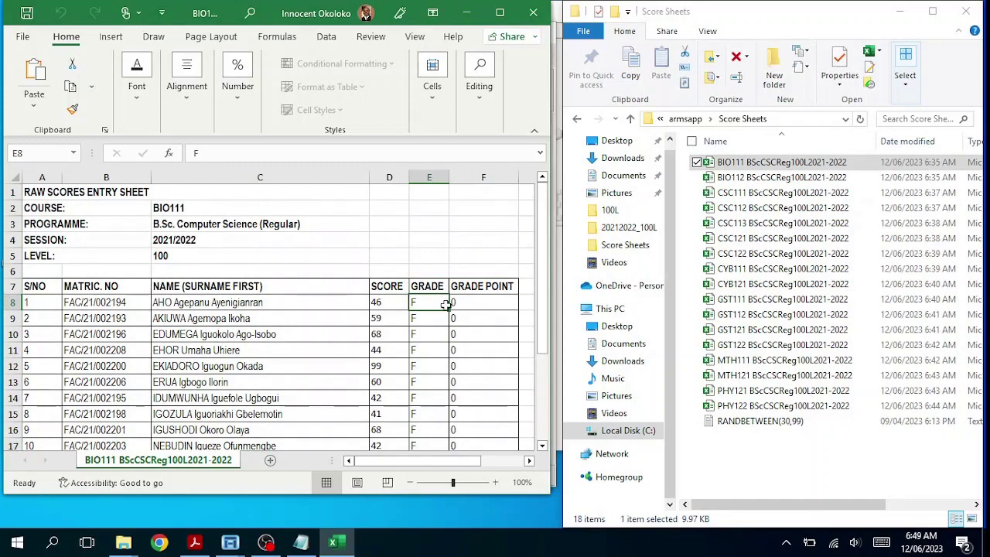
left_click(386, 303)
left_click_drag(386, 306, 392, 415)
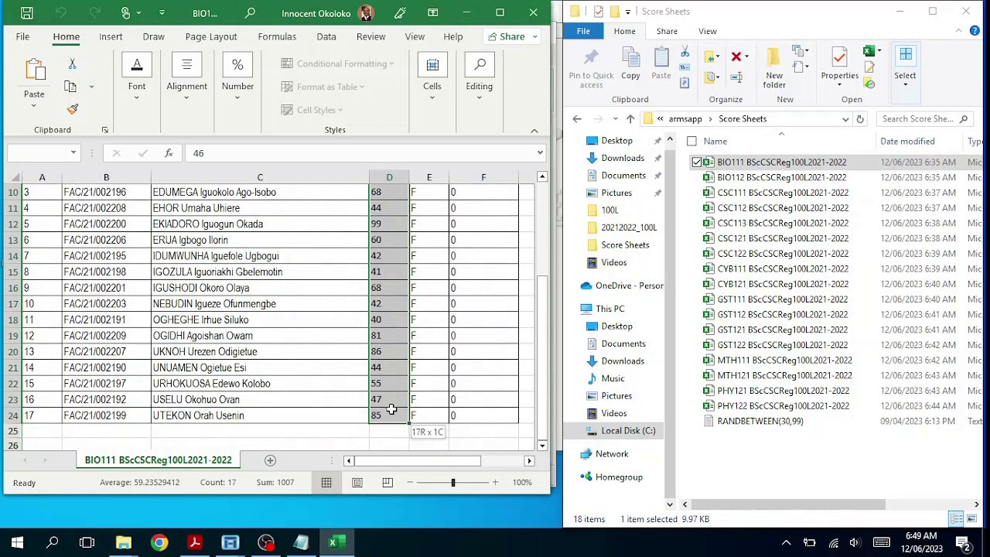
scroll(438, 245, "up", 3)
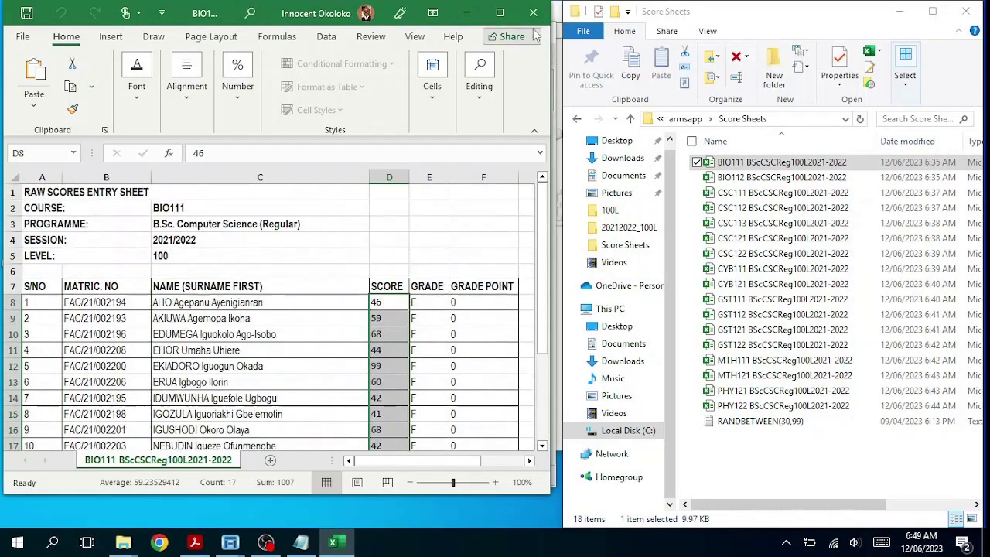
left_click(533, 14)
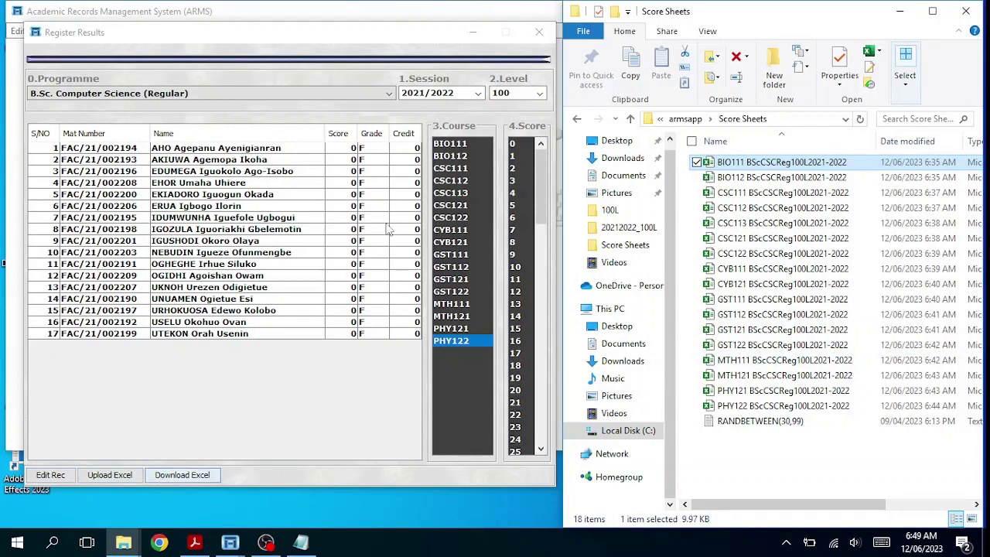
Select course BIO111 and start an Excel upload, showing only Excel files in the Score Sheets folder with the course list uncovered
left_click(457, 148)
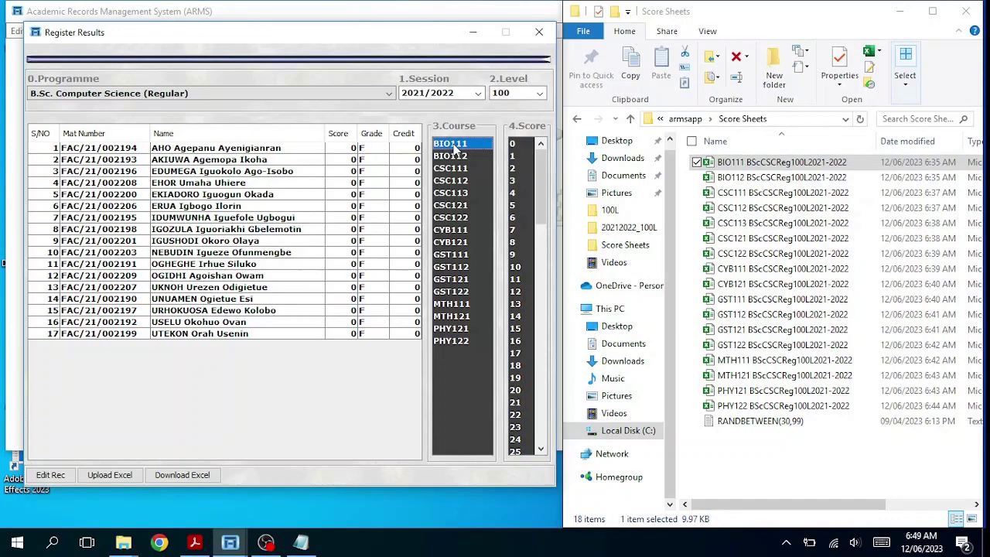
left_click(117, 476)
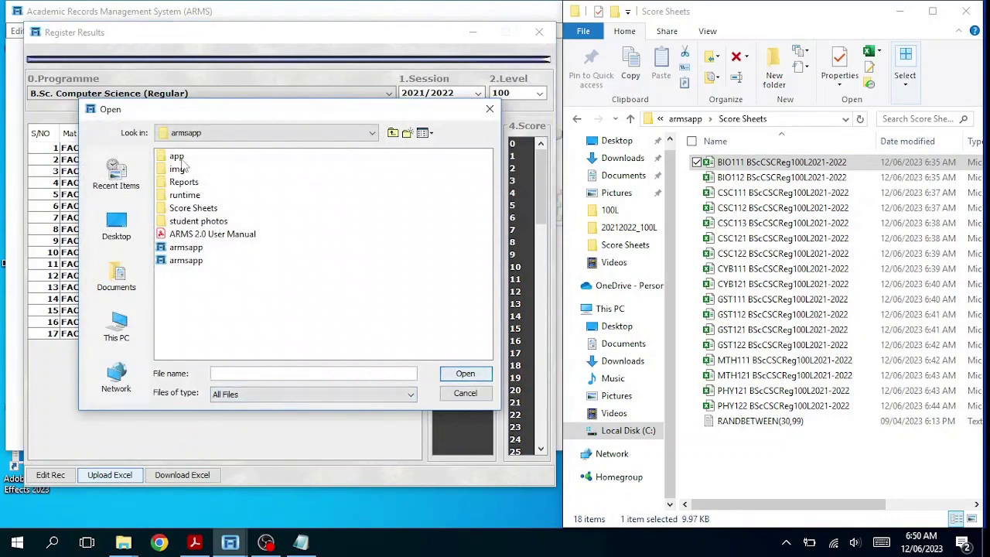
double_click(195, 210)
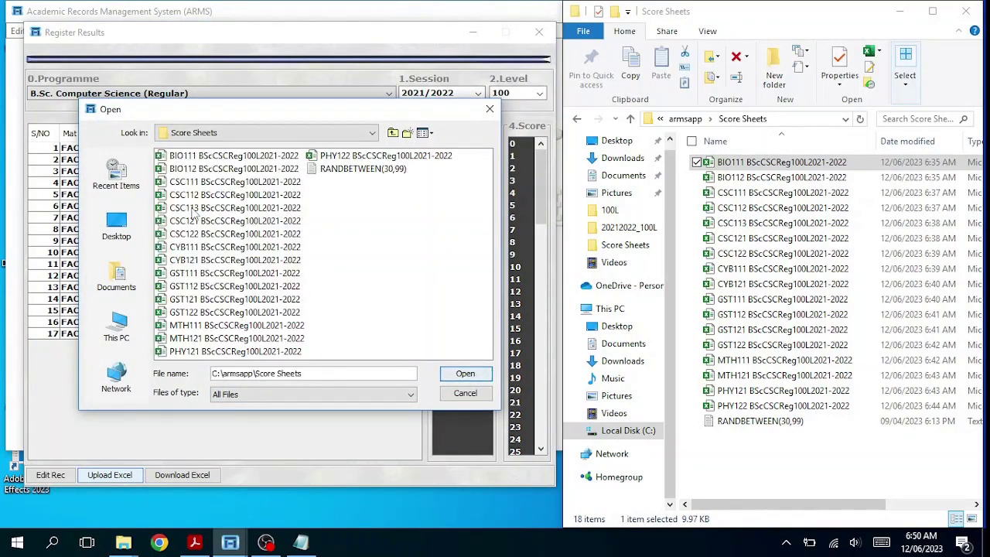
left_click(410, 394)
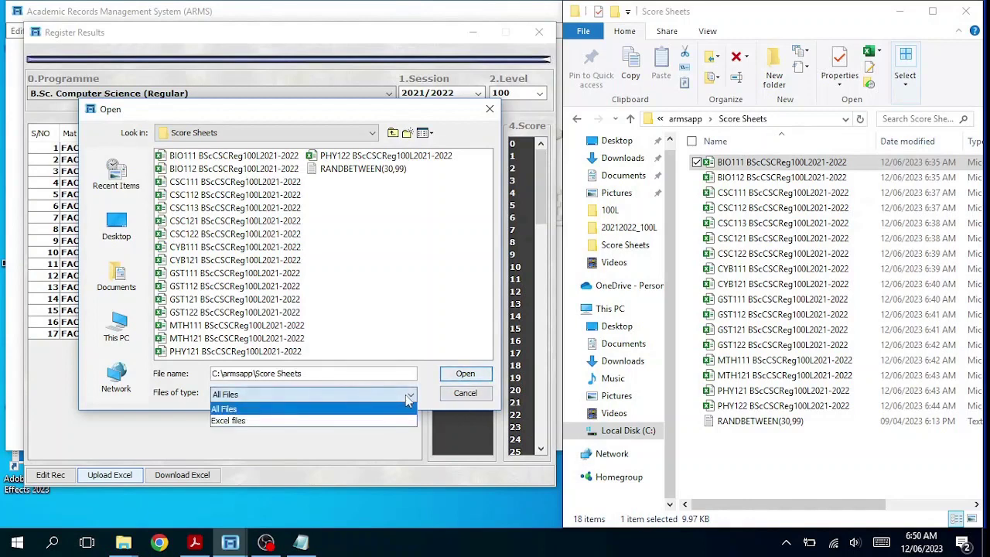
left_click(280, 420)
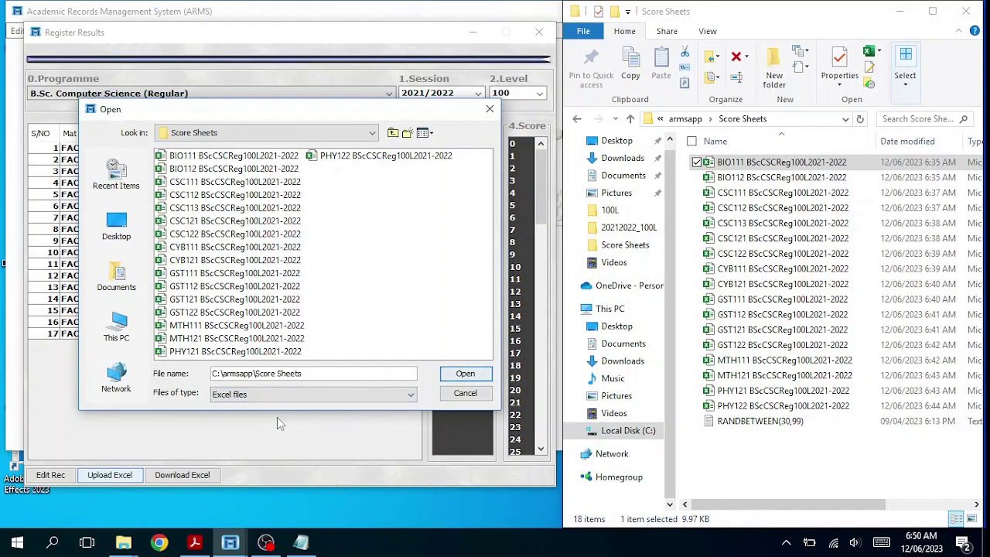
left_click_drag(283, 112, 697, 180)
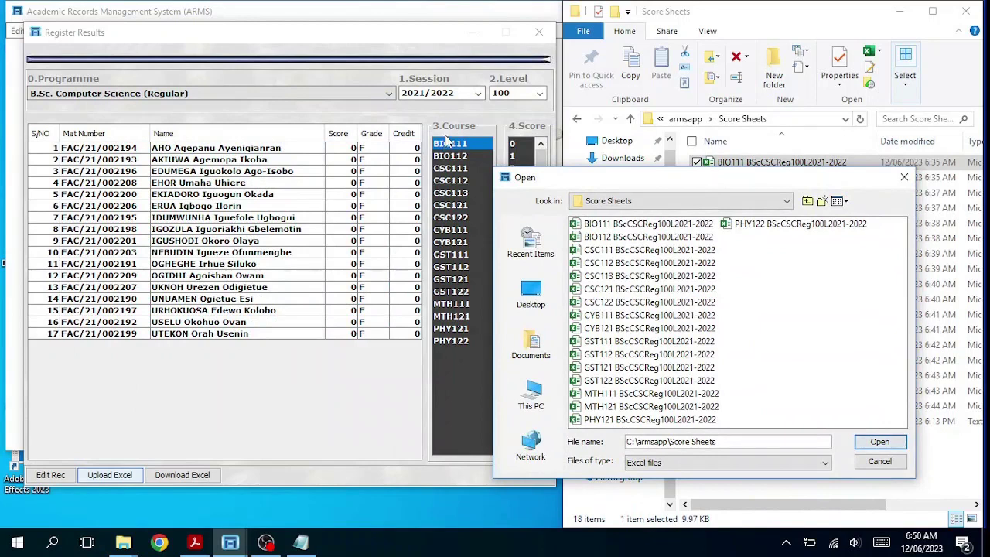
Try to upload the file BIO112 BScCSCReg100L2021-2022.xlsx as the results for course BIO111
left_click(630, 226)
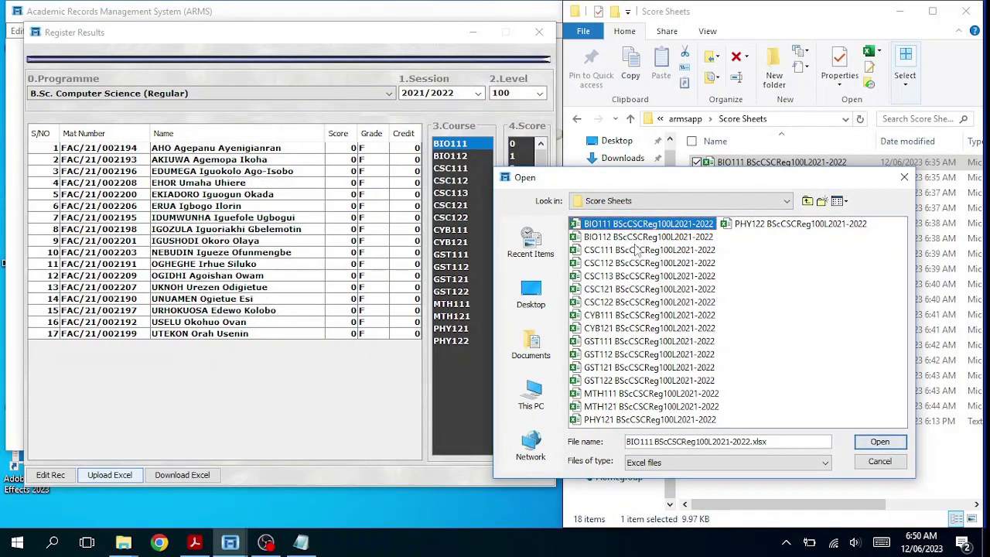
left_click(637, 240)
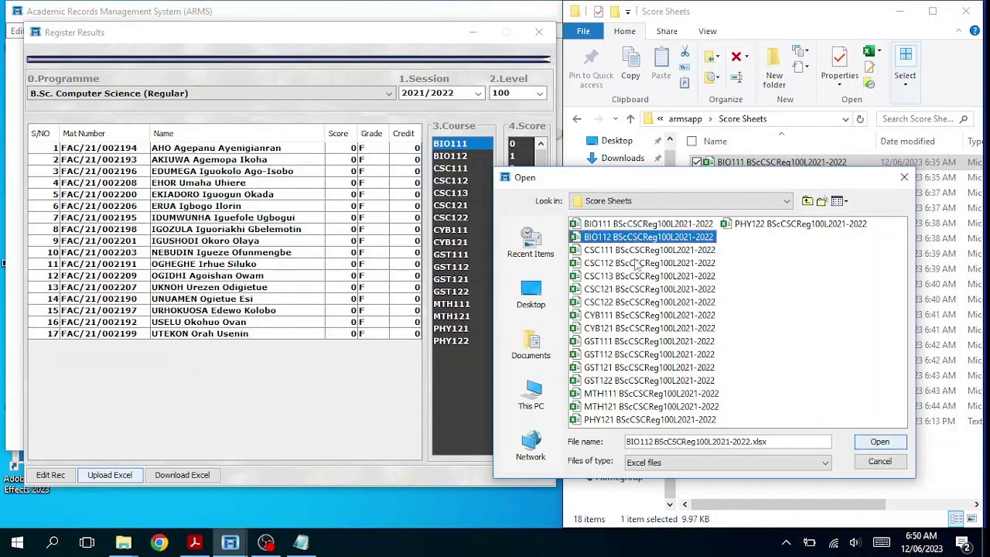
left_click(882, 444)
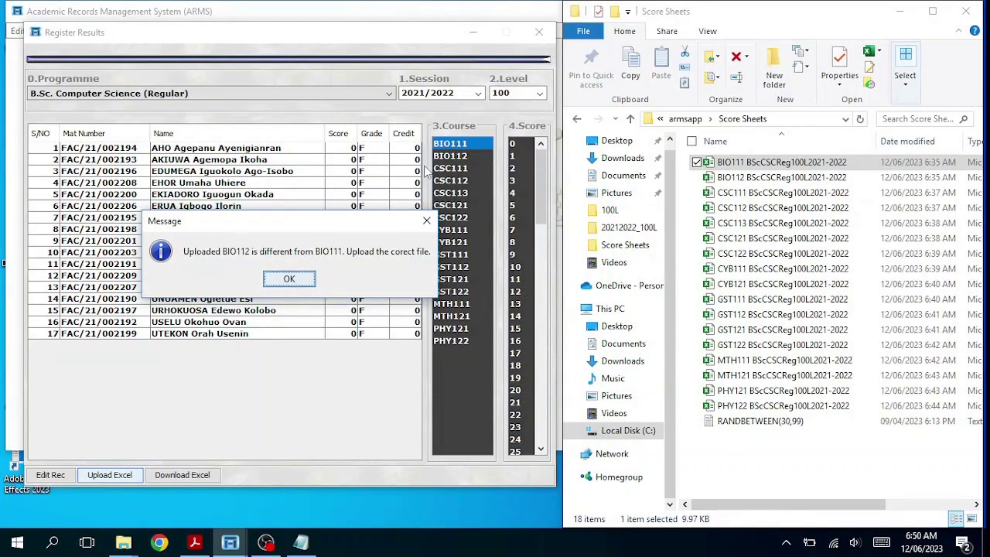
left_click(289, 280)
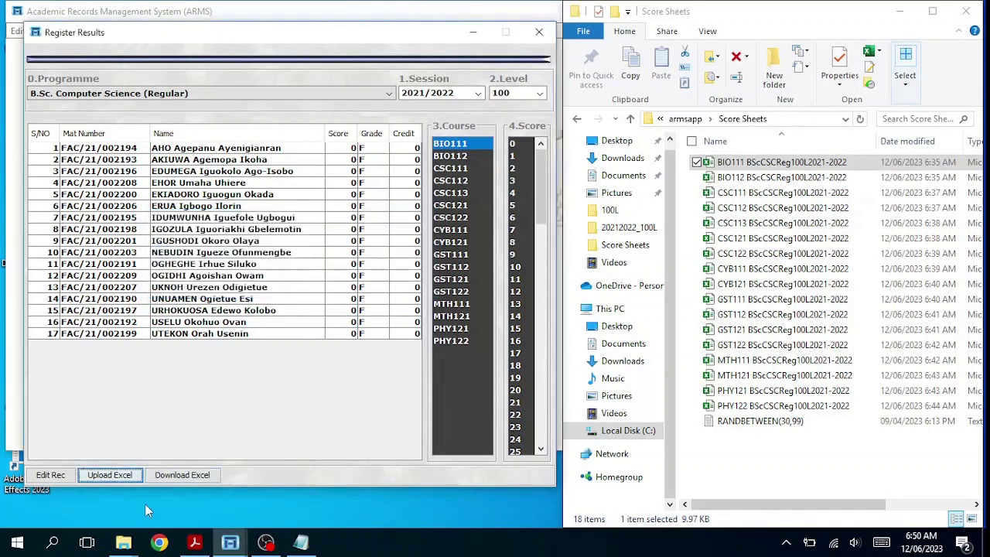
Upload BIO111 BScCSCReg100L2021-2022.xlsx from the Score Sheets folder as the results for course BIO111
left_click(112, 476)
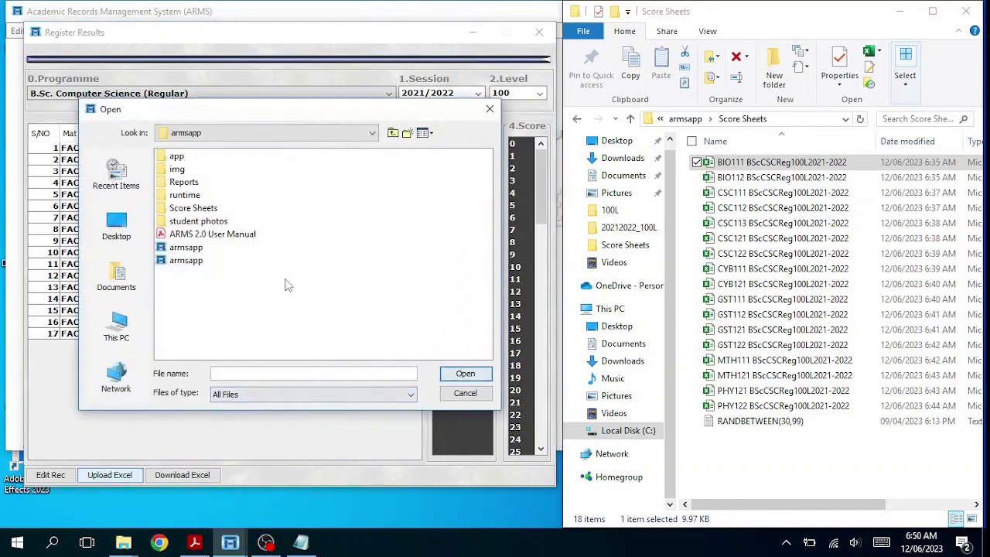
double_click(195, 208)
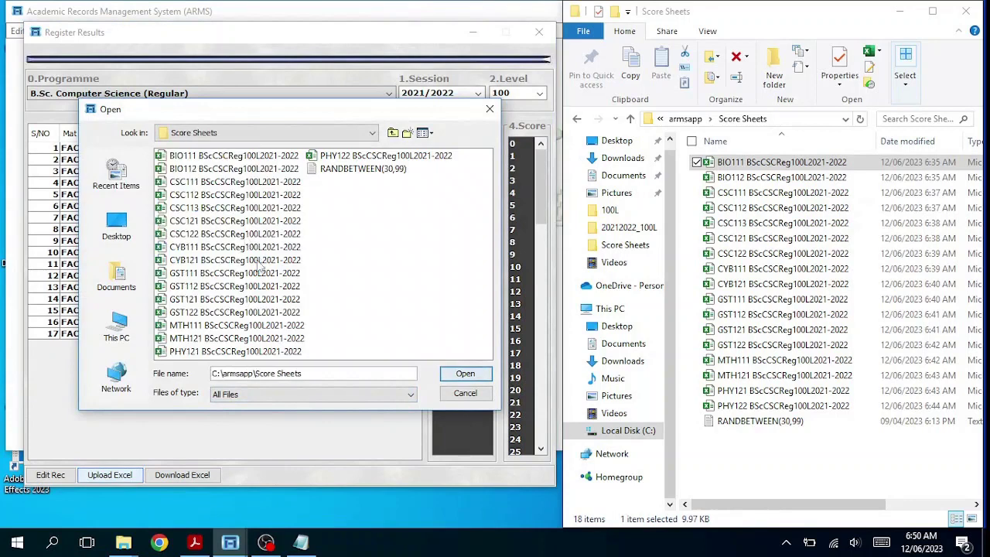
left_click(232, 161)
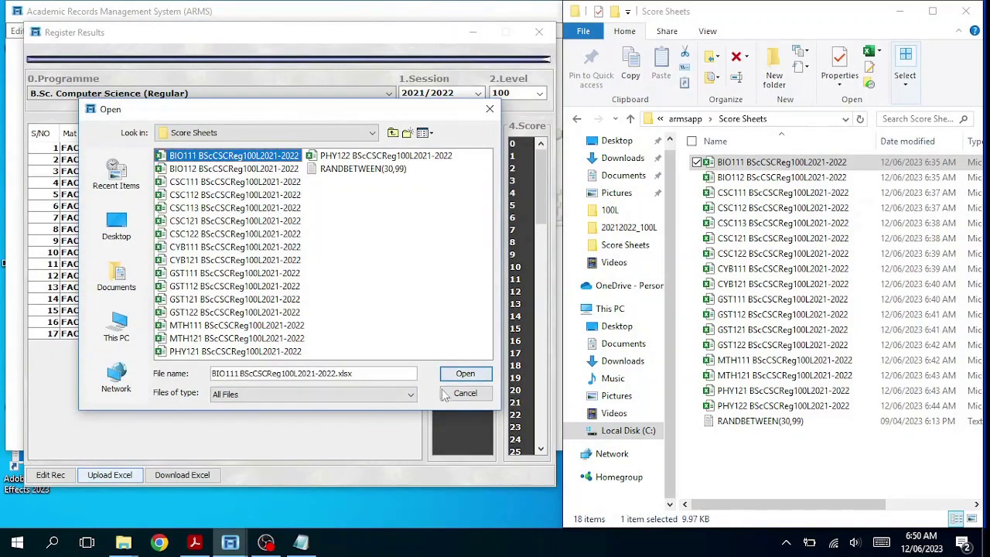
left_click(465, 373)
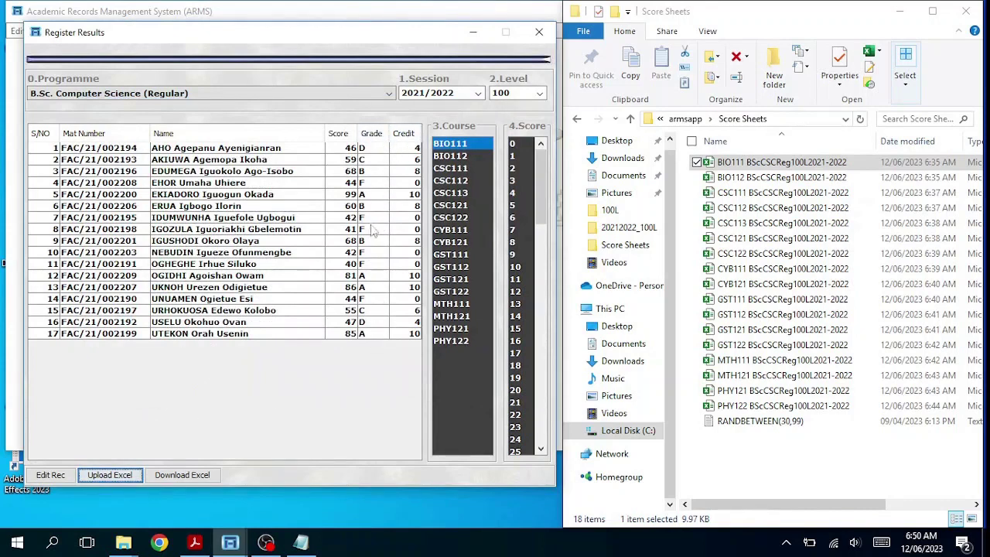
Save the uploaded BIO111 scores to the record, then switch to BIO112 and back to BIO111 to check the stored results
left_click(51, 480)
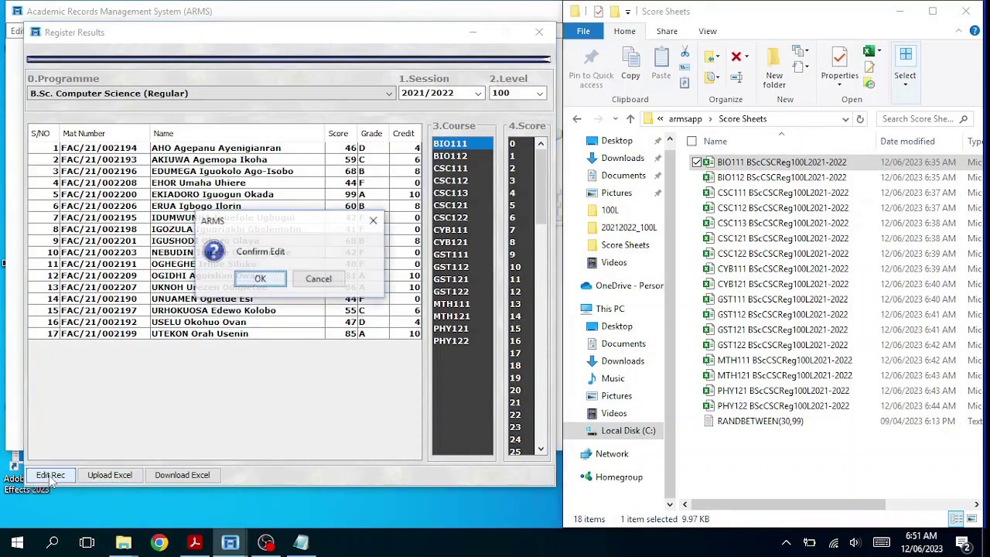
left_click(259, 281)
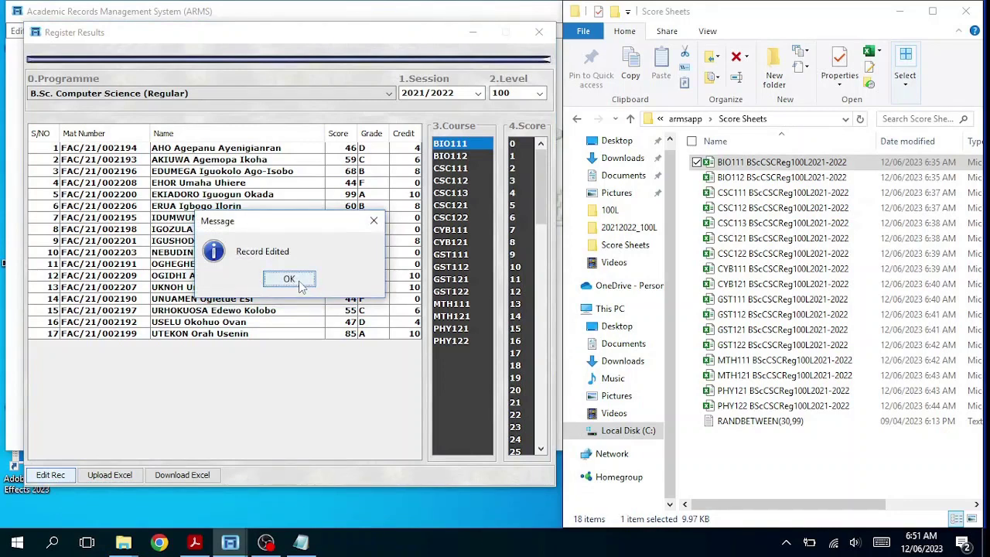
left_click(298, 279)
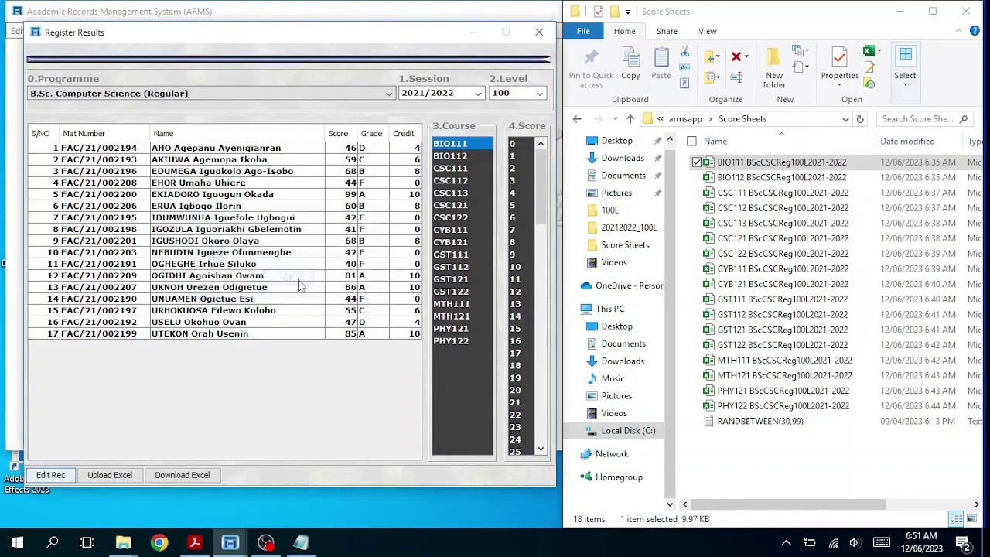
left_click(454, 157)
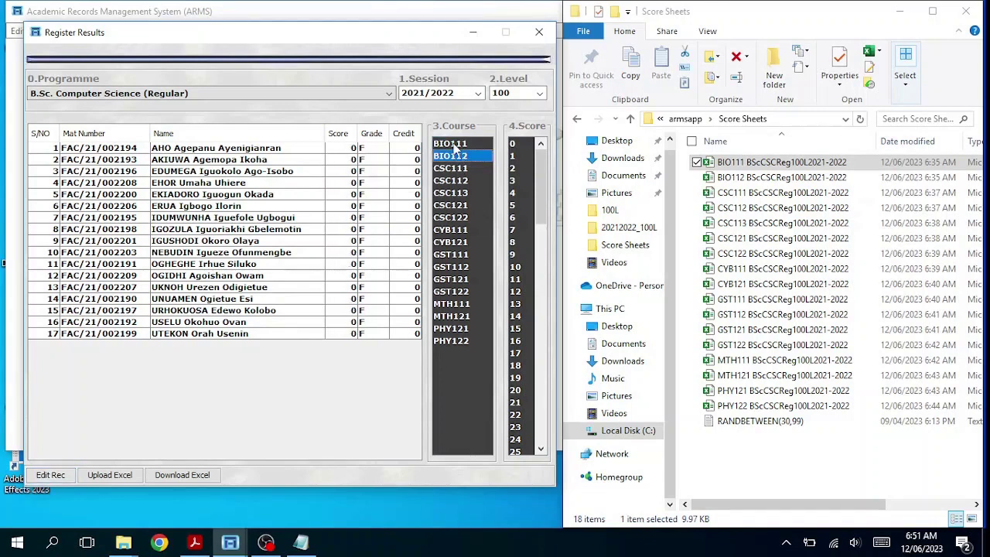
left_click(454, 145)
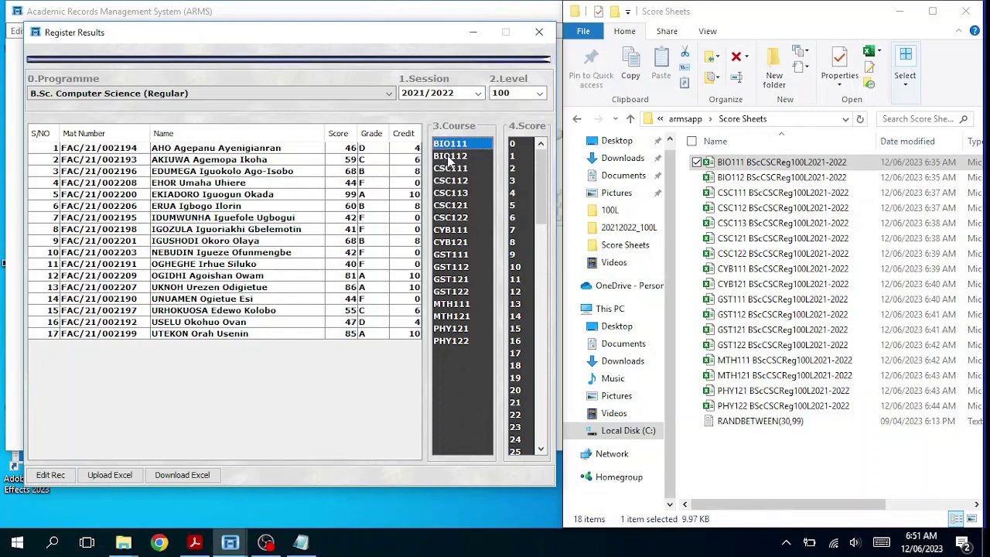
Upload BIO112 BScCSCReg100L2021-2022 from the Score Sheets folder as the results for course BIO112 and save the record
left_click(451, 157)
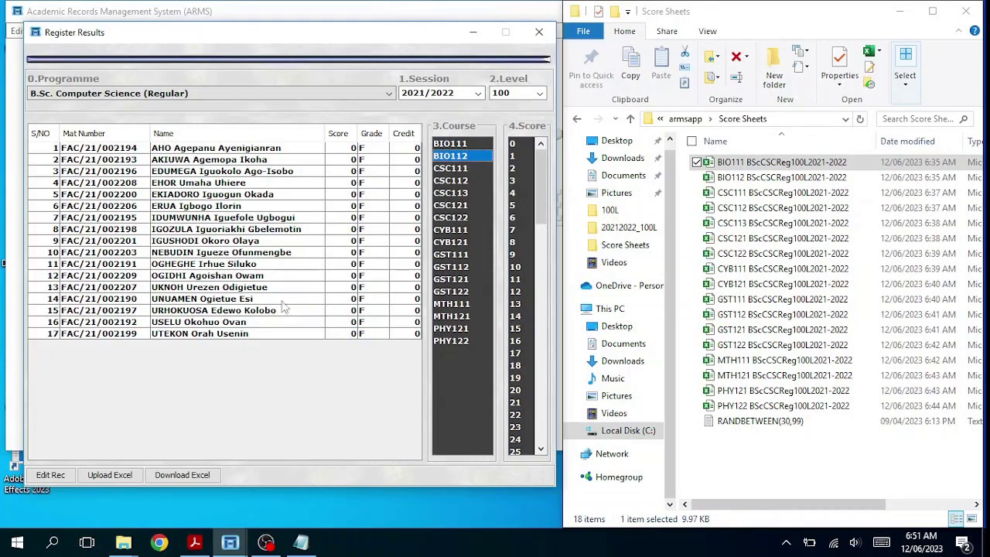
left_click(105, 477)
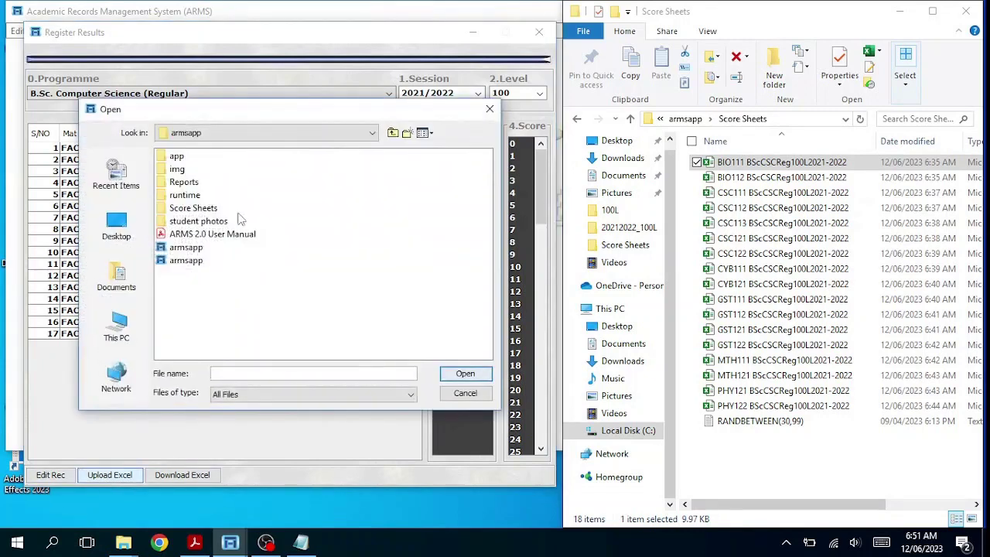
left_click(203, 213)
double_click(201, 212)
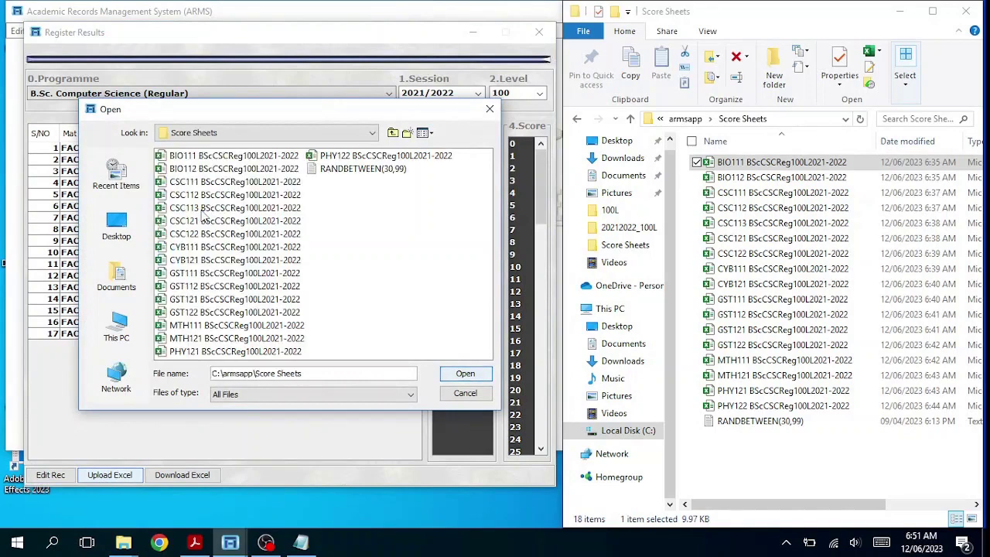
left_click(232, 168)
left_click(462, 374)
left_click(50, 474)
left_click(263, 279)
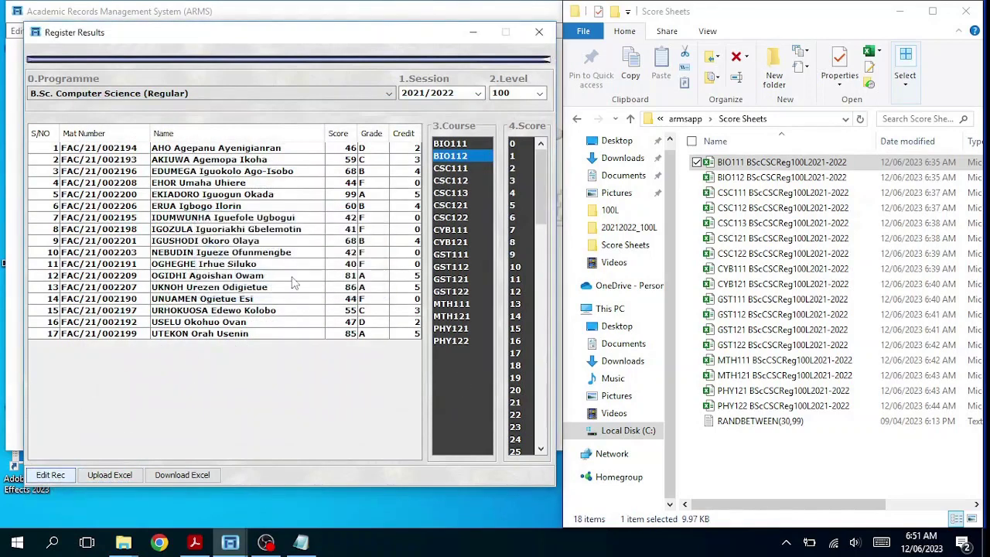
left_click(286, 280)
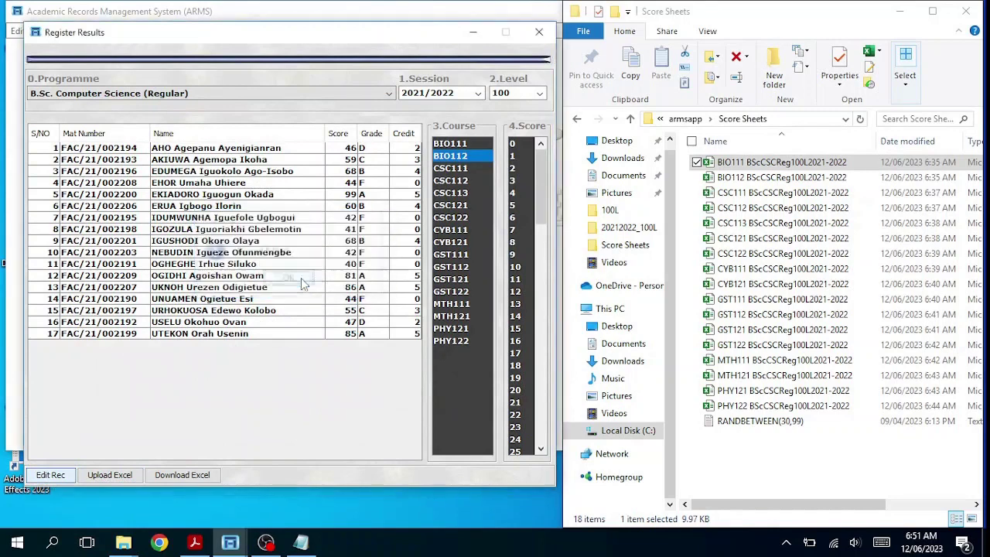
Upload CSC111 BScCSCReg100L2021-2022 from the Score Sheets folder as the results for course CSC111 and save the record
left_click(463, 172)
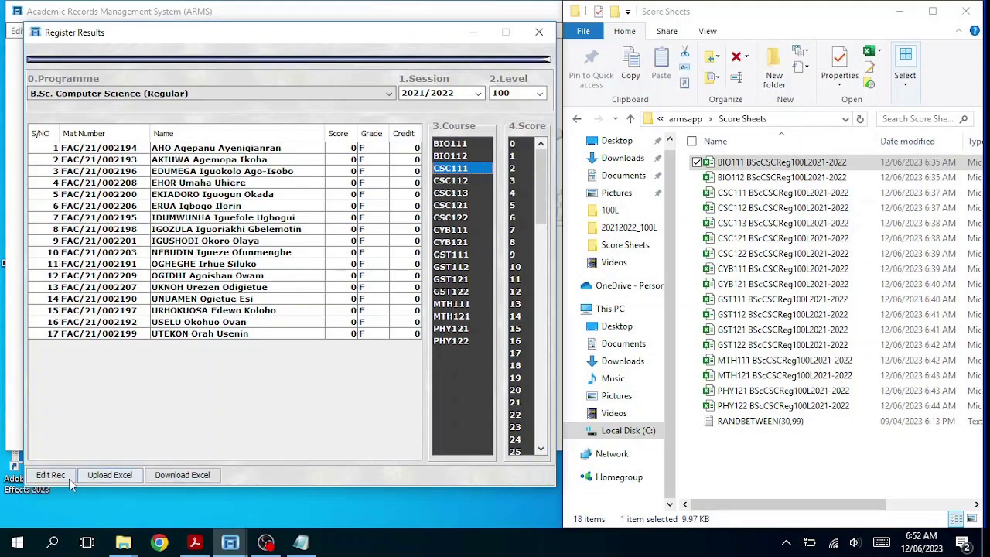
left_click(95, 476)
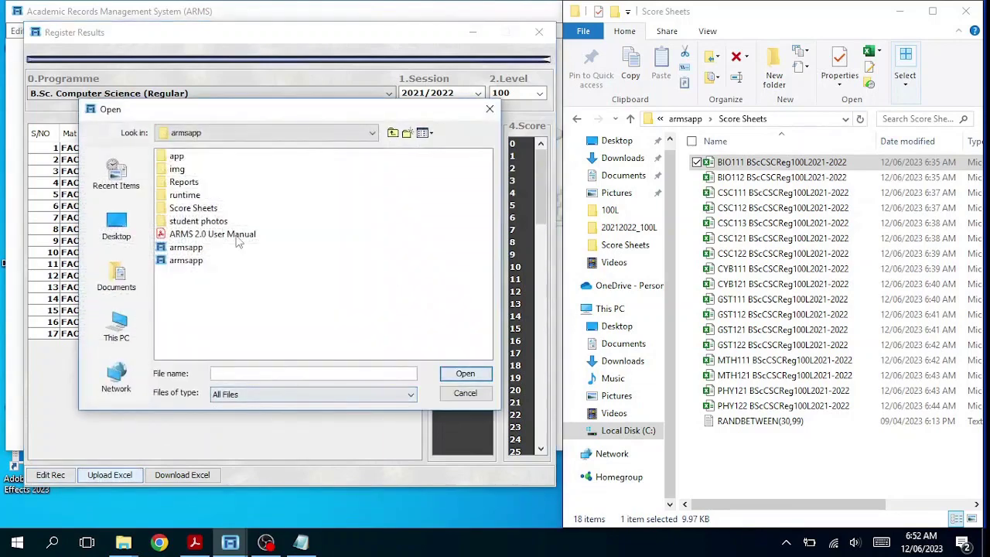
double_click(195, 209)
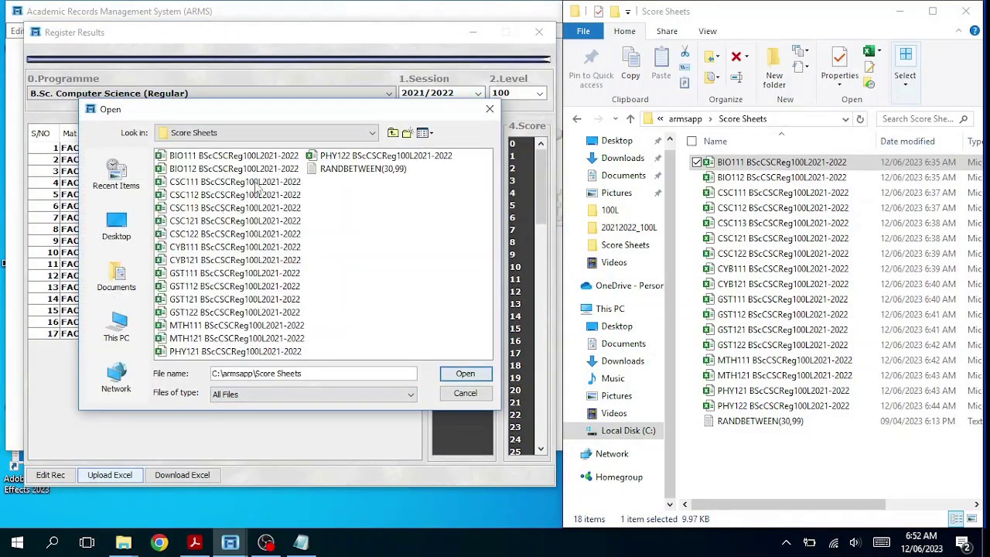
left_click(255, 184)
left_click(466, 374)
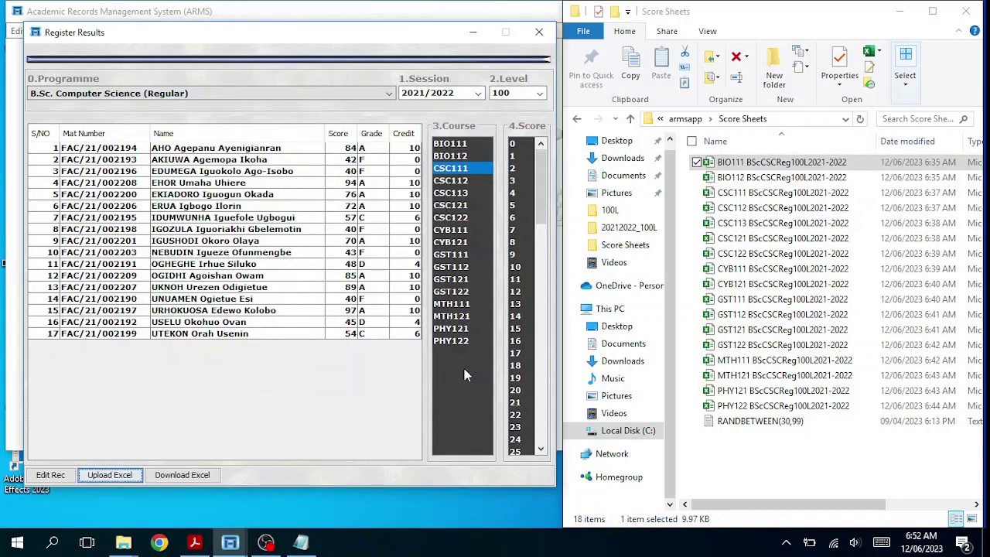
left_click(59, 475)
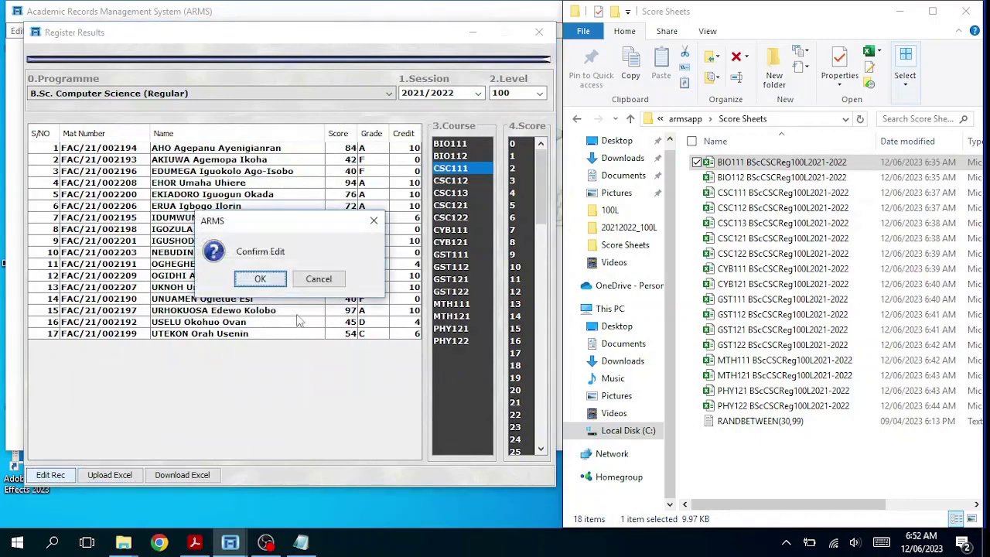
left_click(263, 280)
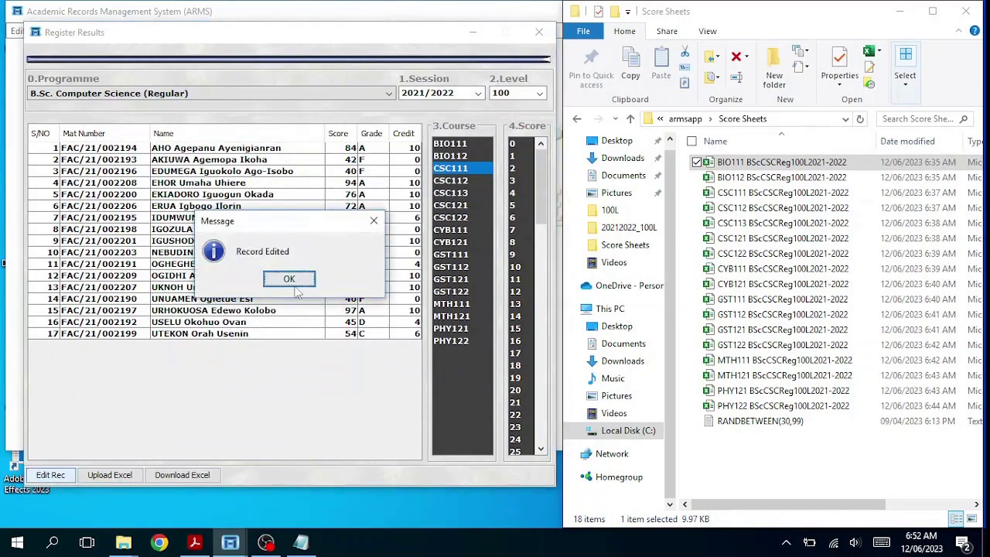
left_click(295, 285)
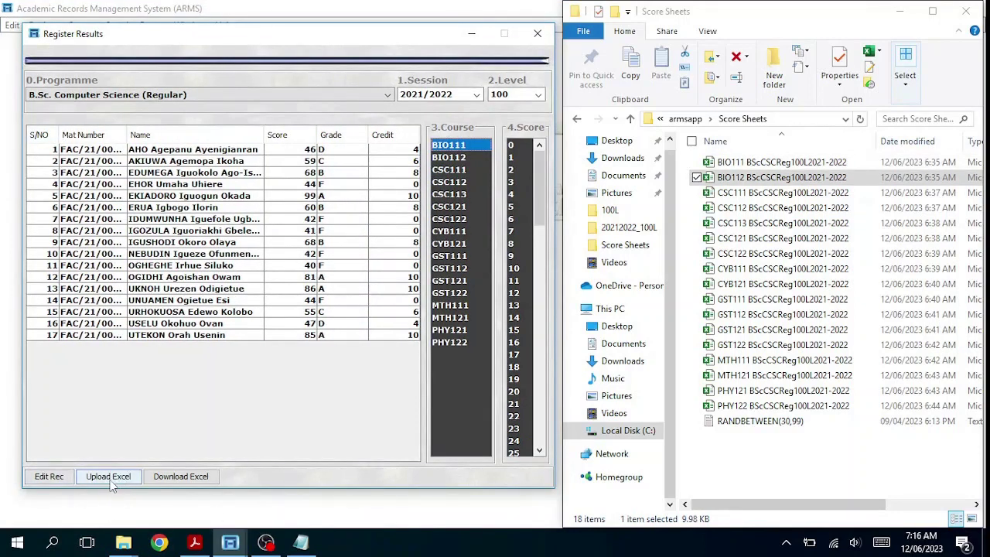
Clear away the Register Results and Score Sheets windows and open Individual Sessional Course Registration
left_click(538, 34)
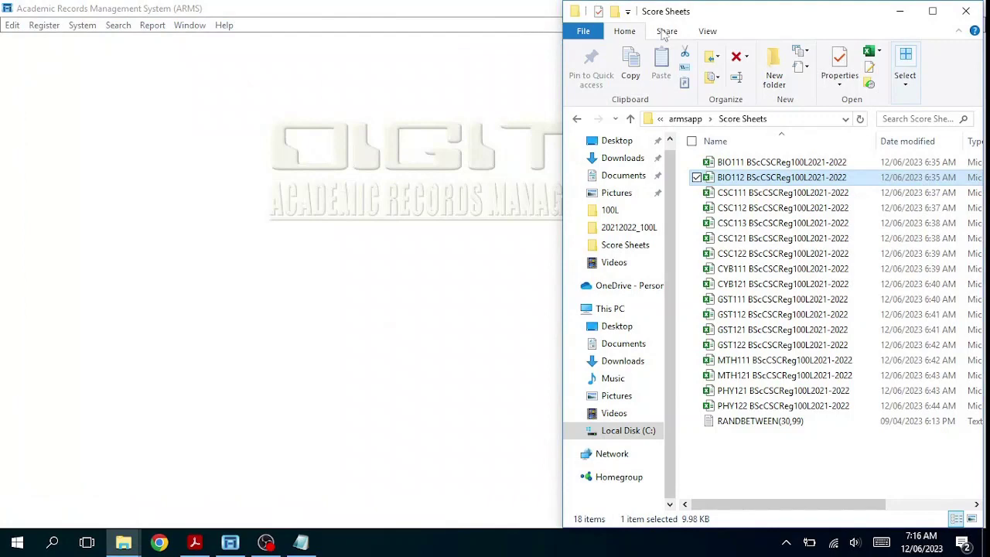
left_click(899, 11)
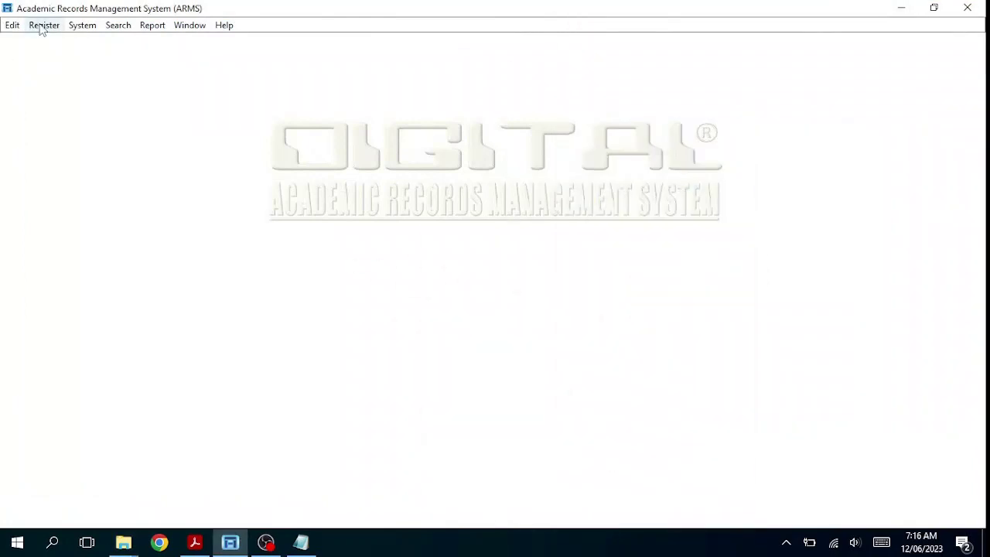
left_click(42, 25)
mouse_move(82, 106)
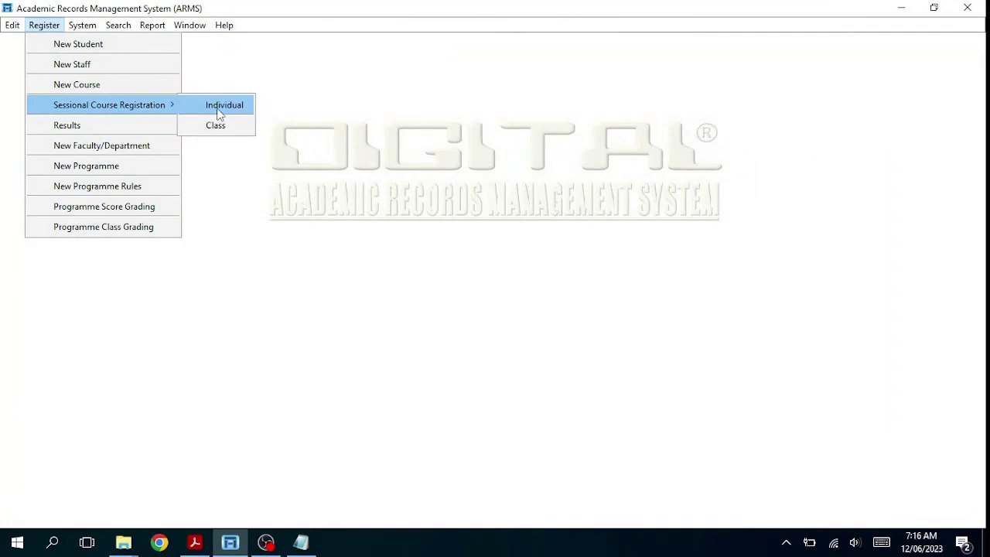
left_click(220, 114)
left_click(492, 301)
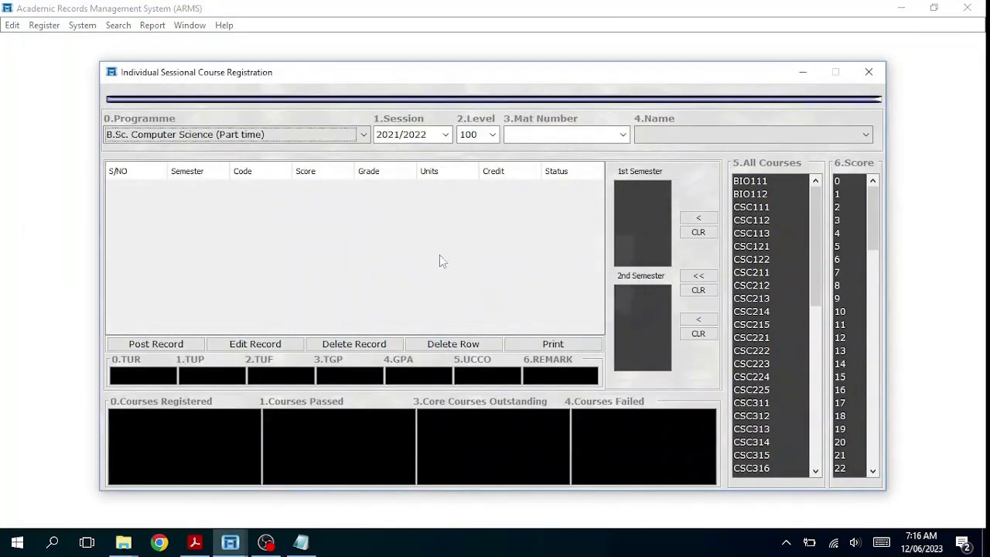
Set the individual registration to B.Sc. Computer Science (Regular), session 2021/2022, level 100
left_click(363, 135)
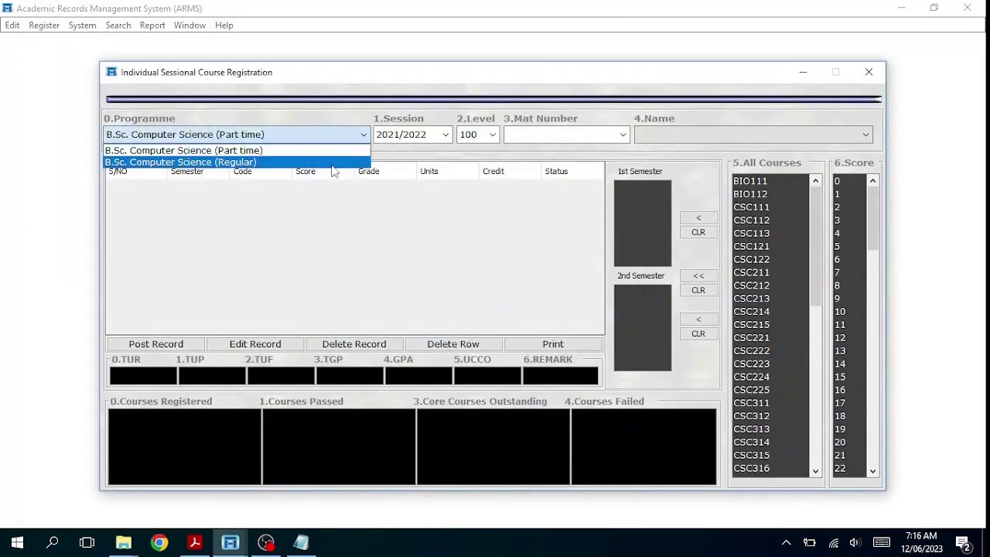
left_click(332, 163)
left_click(445, 134)
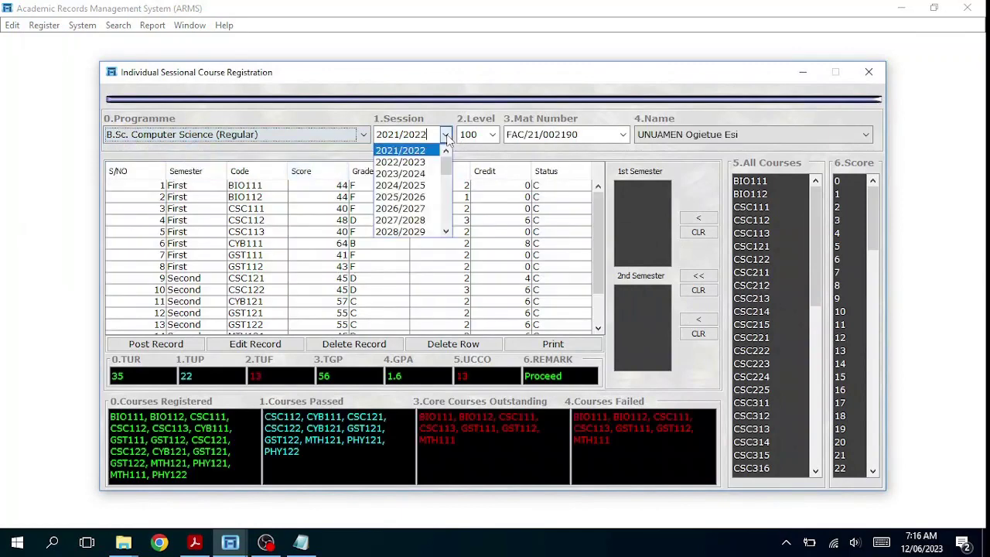
left_click(417, 155)
left_click(491, 135)
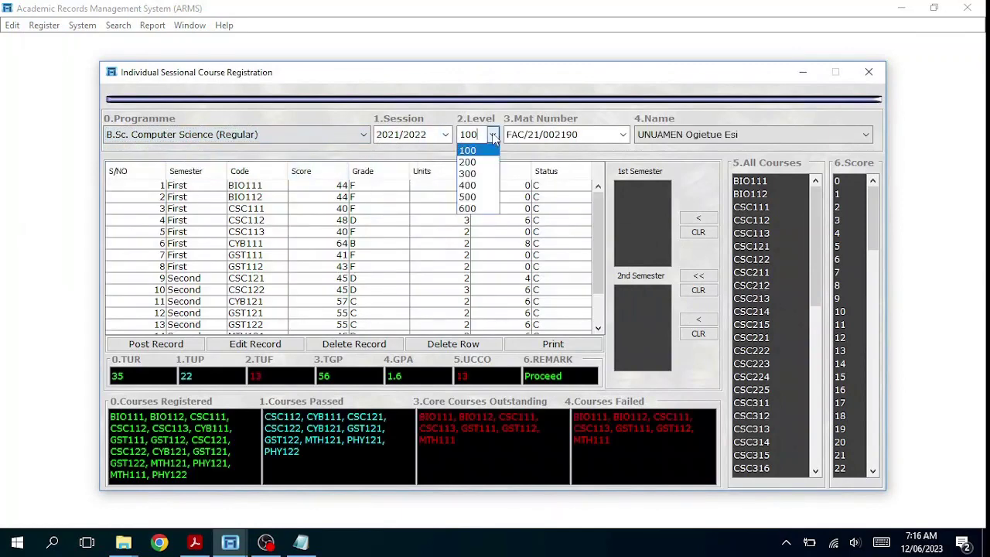
left_click(478, 152)
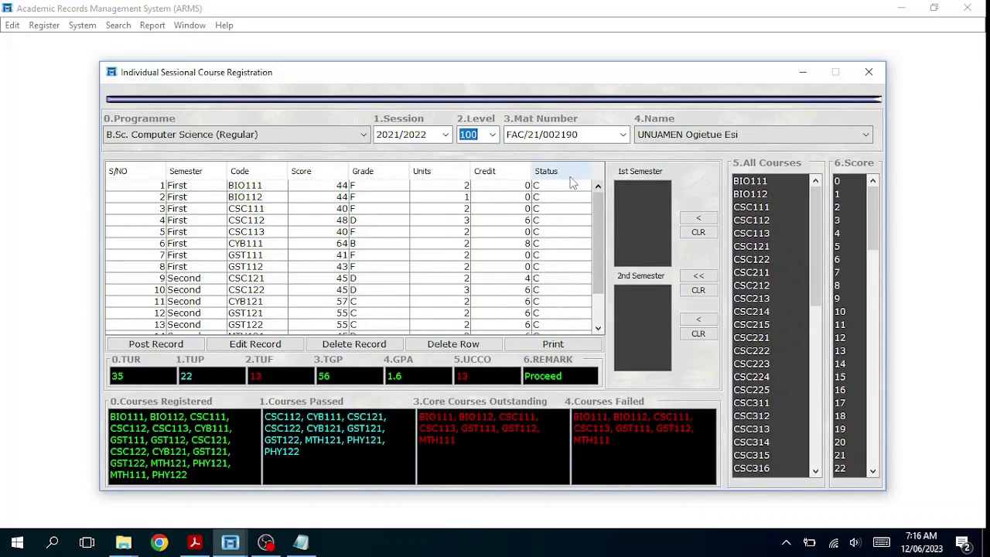
Show the last rows of the course table and go through the students by mat number, stopping at the fifth one
left_click_drag(601, 208, 604, 239)
left_click(600, 134)
key("F4")
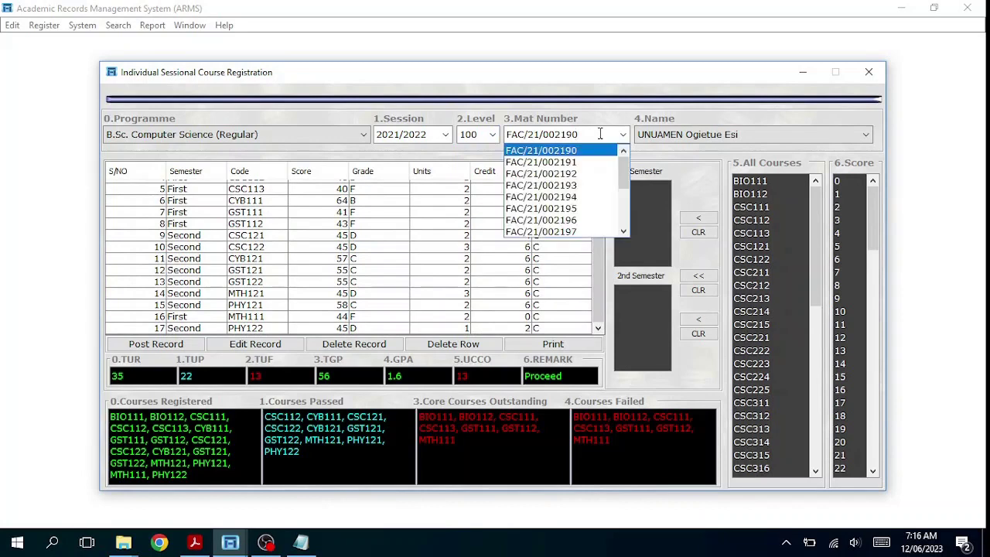
key("Down")
key("Down")
key("Down")
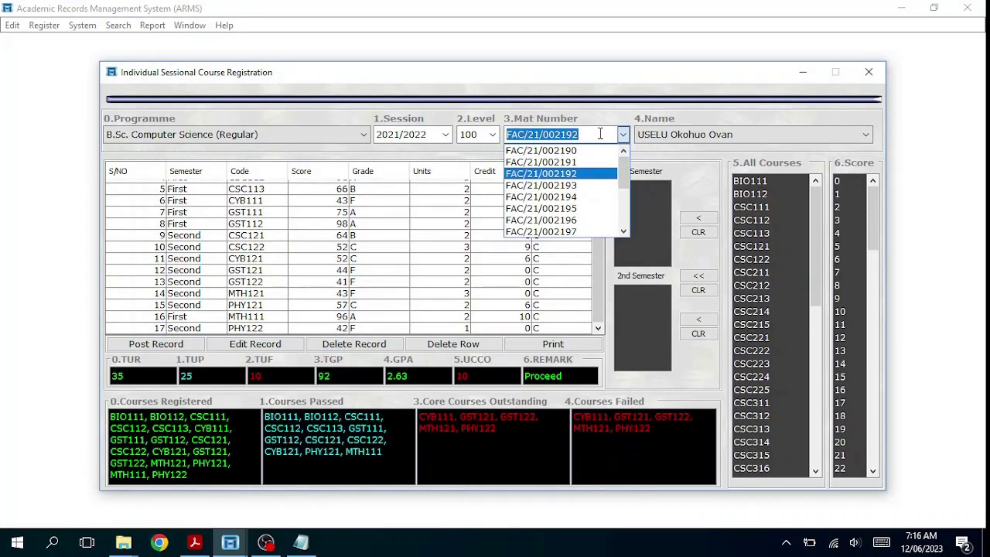
key("Down")
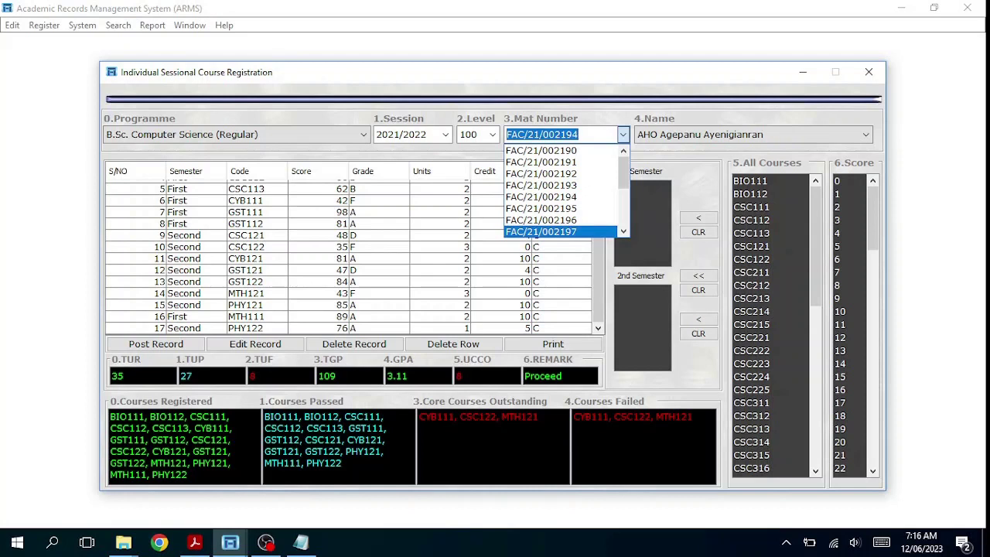
key("Escape")
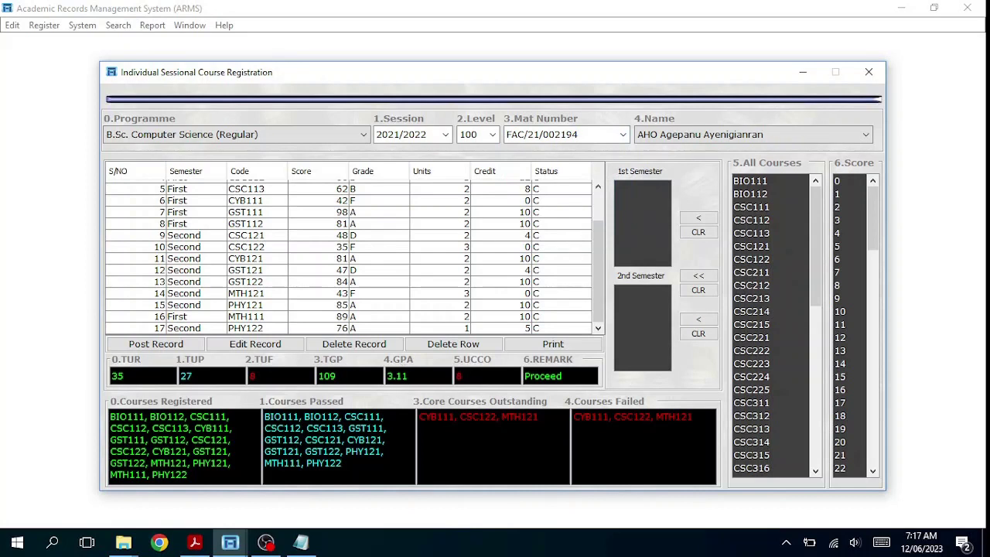
Examine the selected student's UCCO, remark, and registered, passed, core outstanding and failed courses
double_click(459, 376)
left_click(546, 379)
double_click(168, 440)
double_click(322, 439)
left_click(497, 416)
double_click(631, 416)
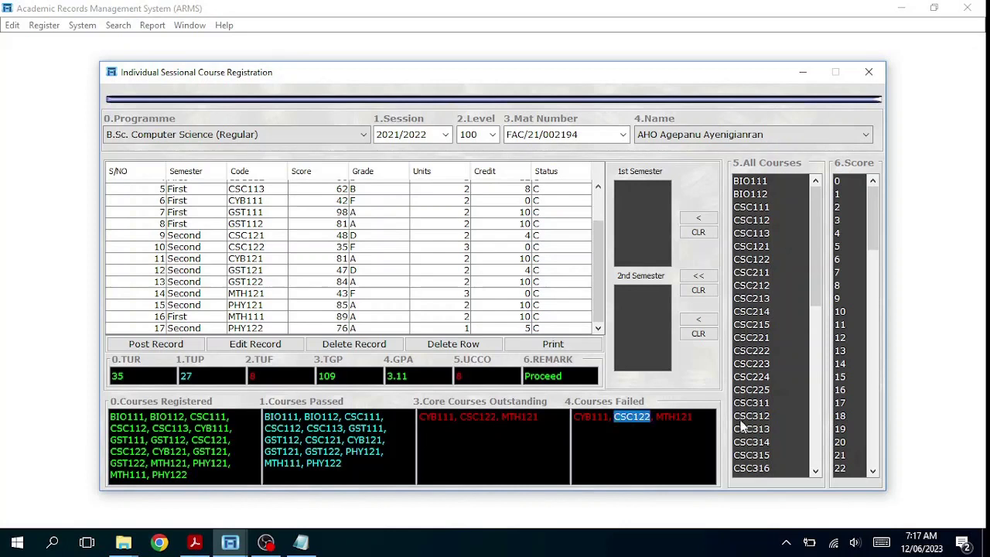
Go through the remaining students by mat number to the end of the list, reviewing each one's scores, GPA and remark
left_click(601, 136)
key("Down")
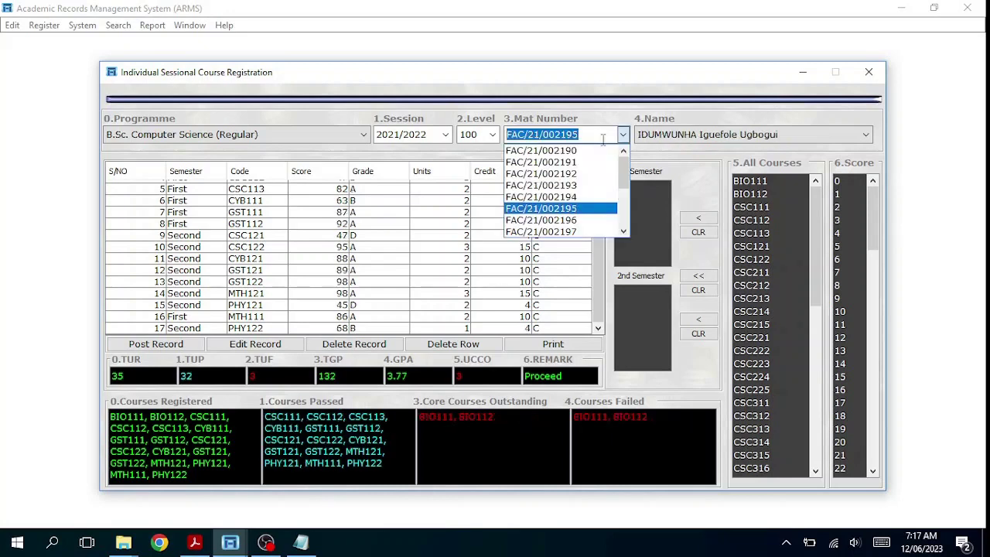
key("Down")
key("Down")
key("Down")
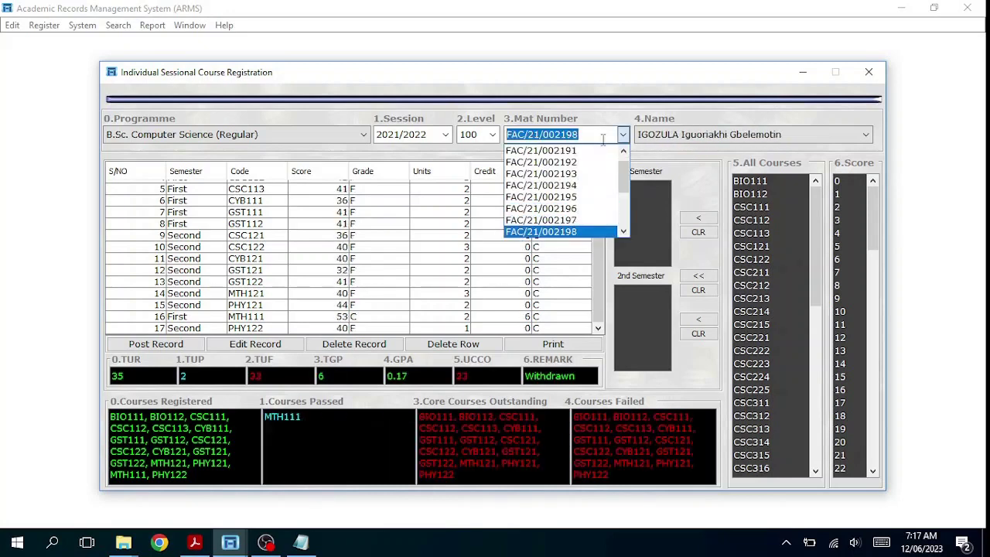
key("Down")
key("Down")
key("Down")
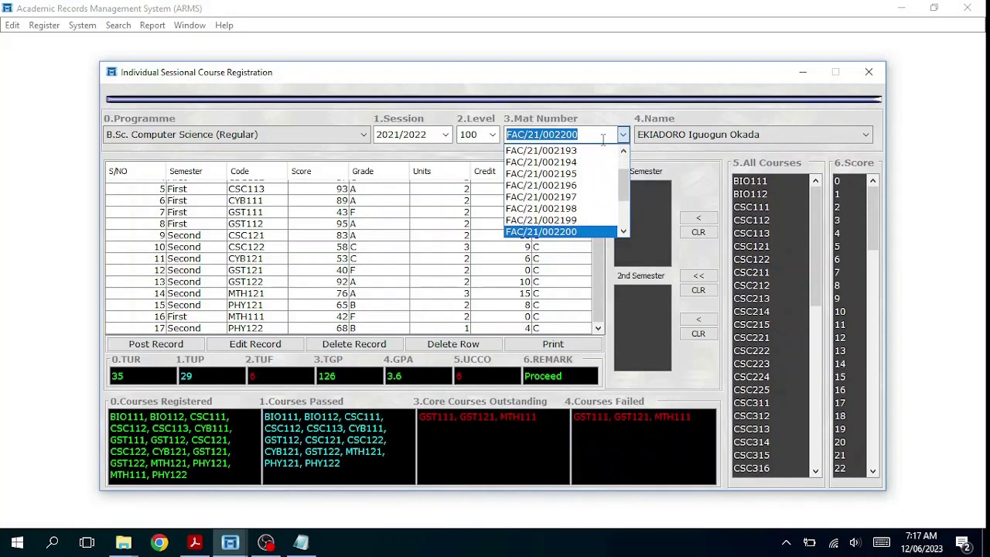
key("Down")
key("Down")
key("Down")
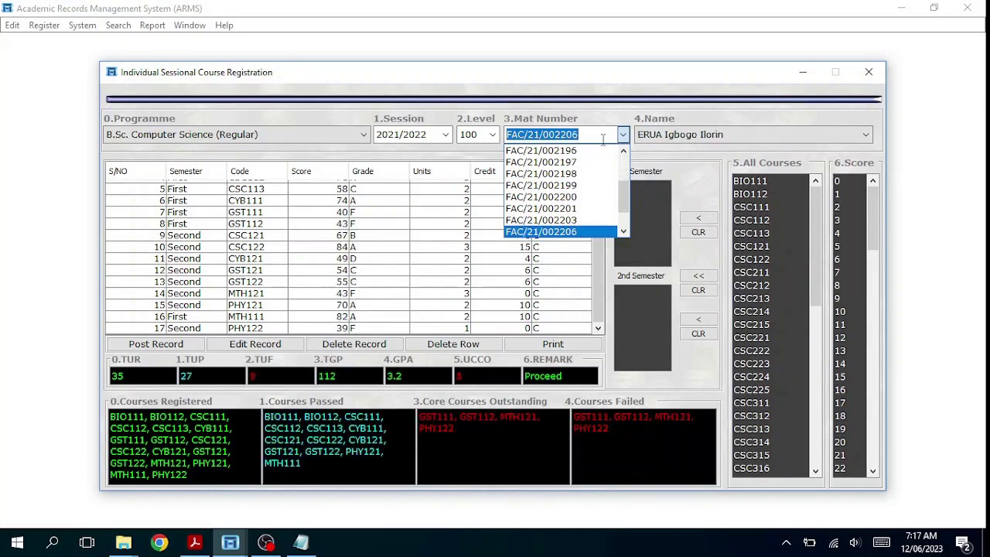
key("Down")
key("Down")
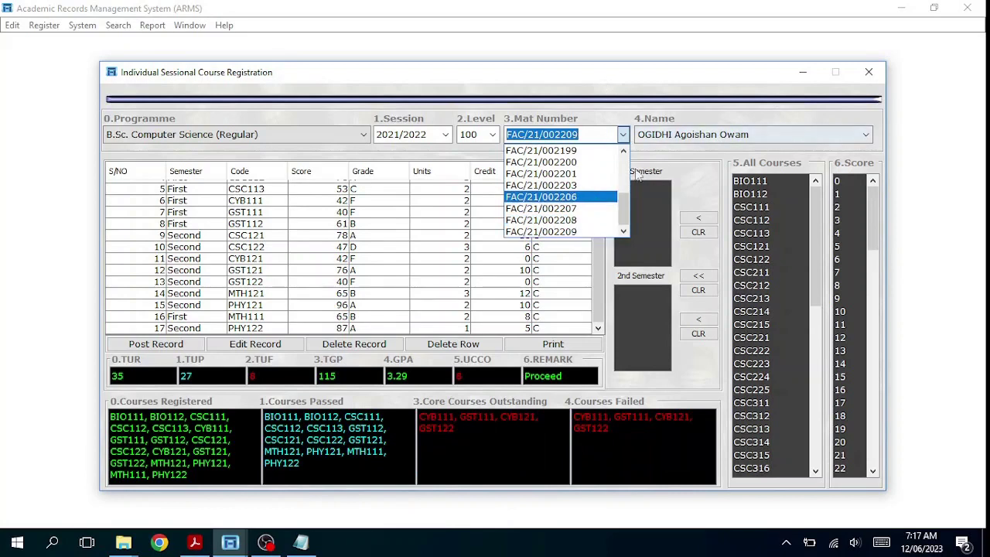
Change the last-listed student's first-semester CYB111 score to 50 and acknowledge the edit
left_click(328, 122)
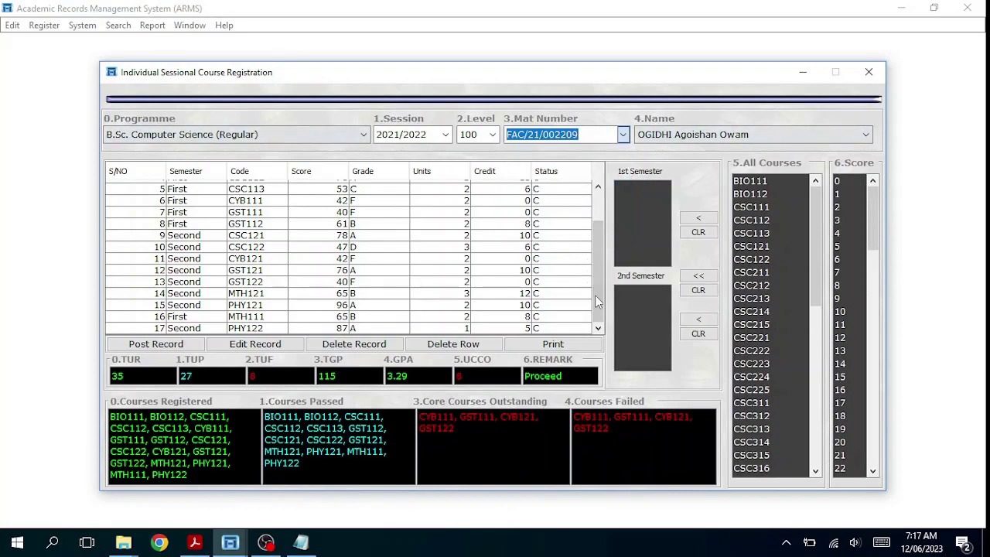
left_click_drag(598, 297, 607, 213)
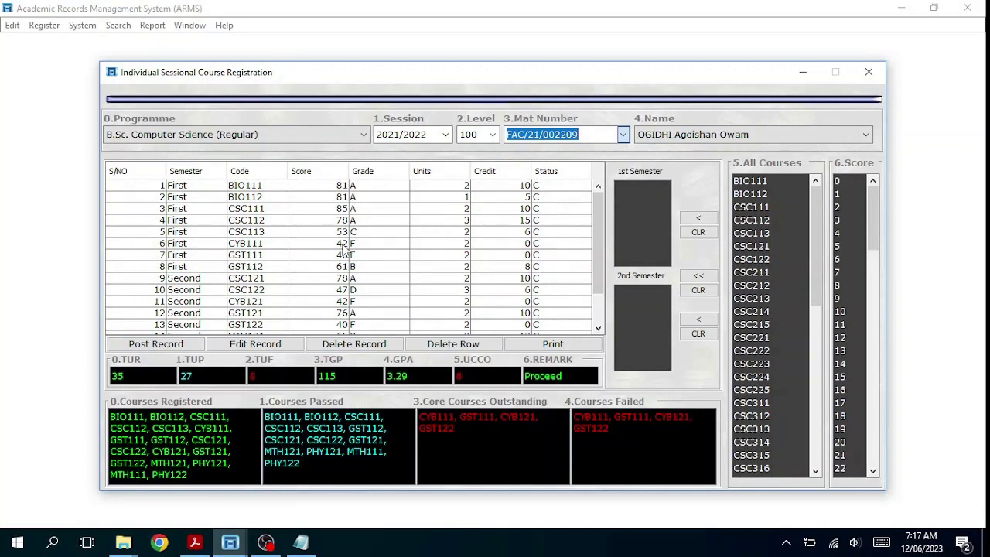
left_click(342, 244)
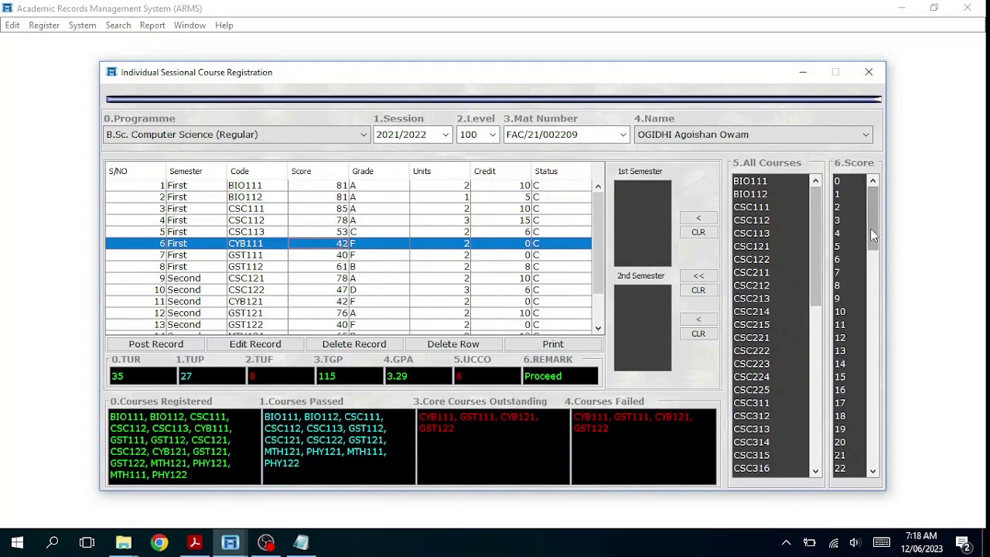
left_click_drag(870, 228, 872, 343)
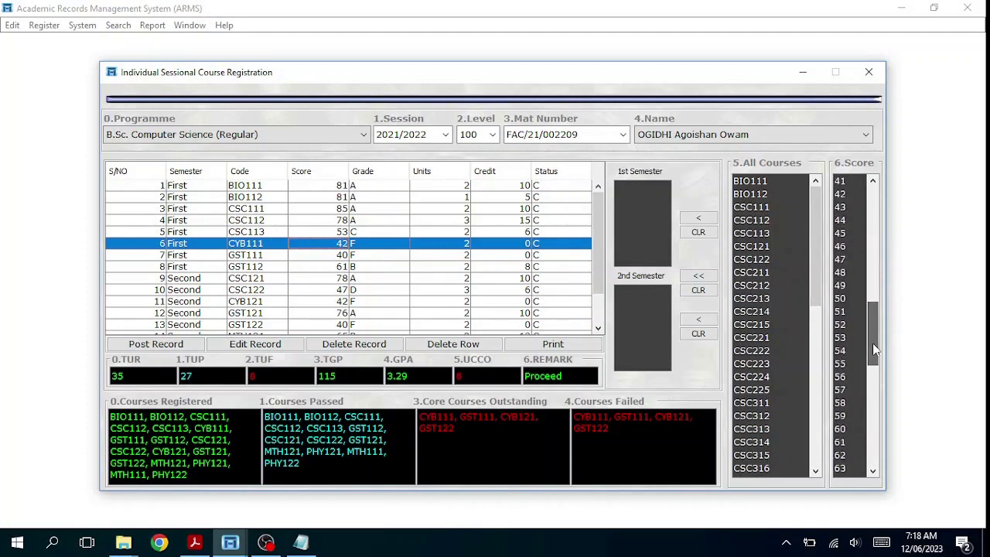
left_click(841, 300)
double_click(841, 299)
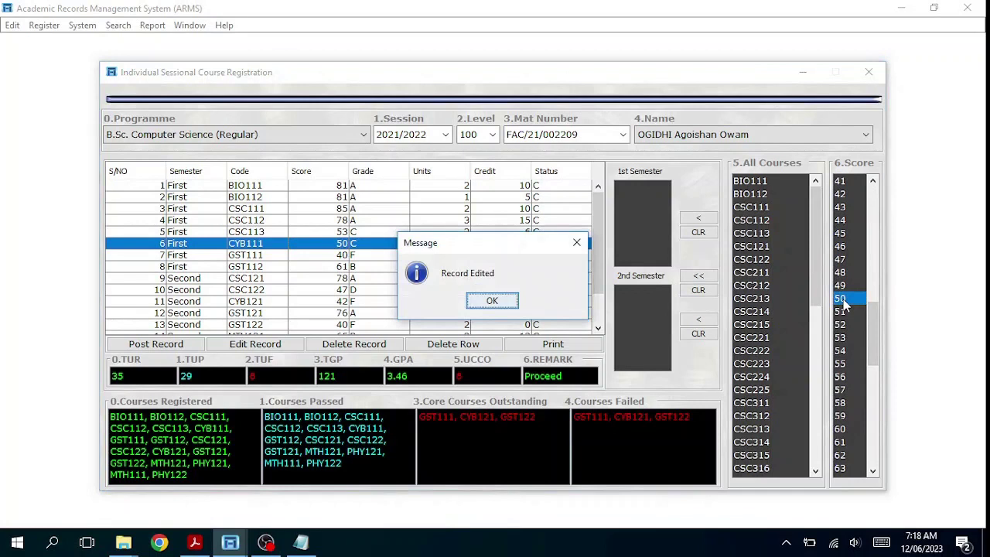
left_click(492, 301)
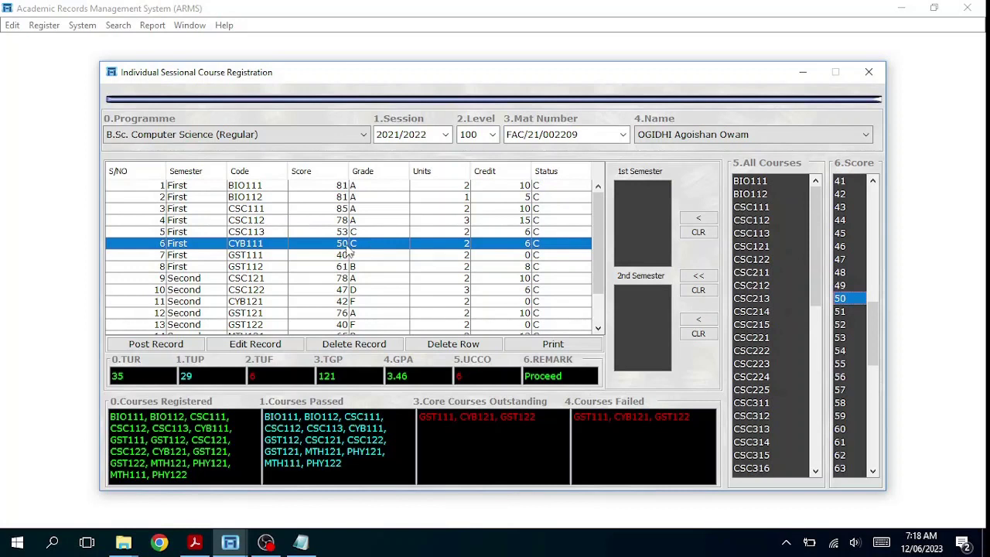
Restore the same student's CYB111 score to 42 and acknowledge the edit
left_click_drag(874, 342, 874, 322)
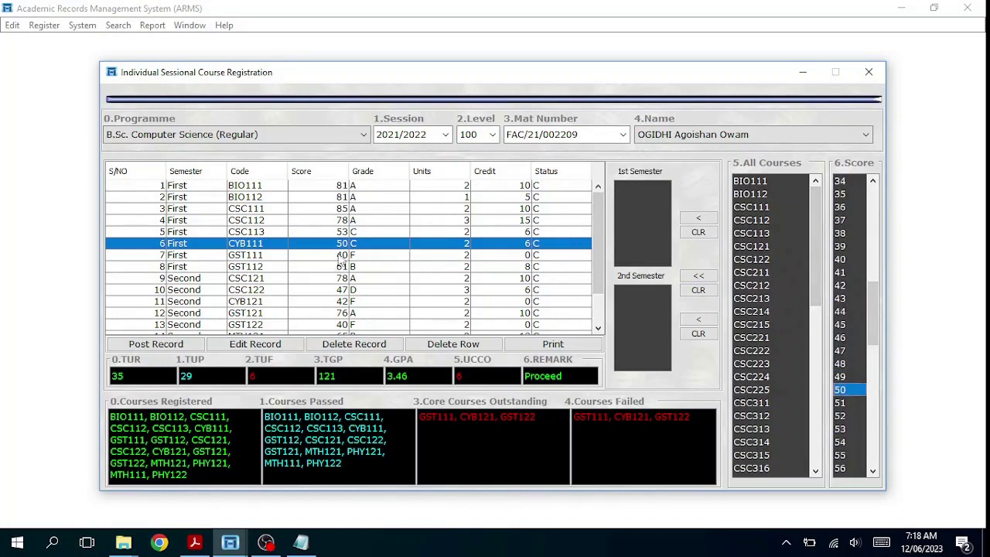
left_click(340, 257)
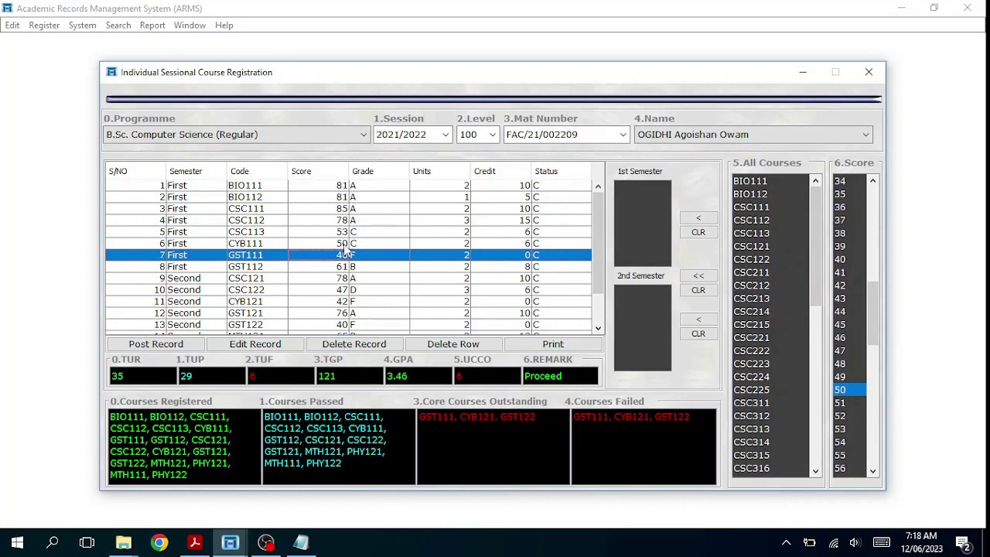
left_click(345, 246)
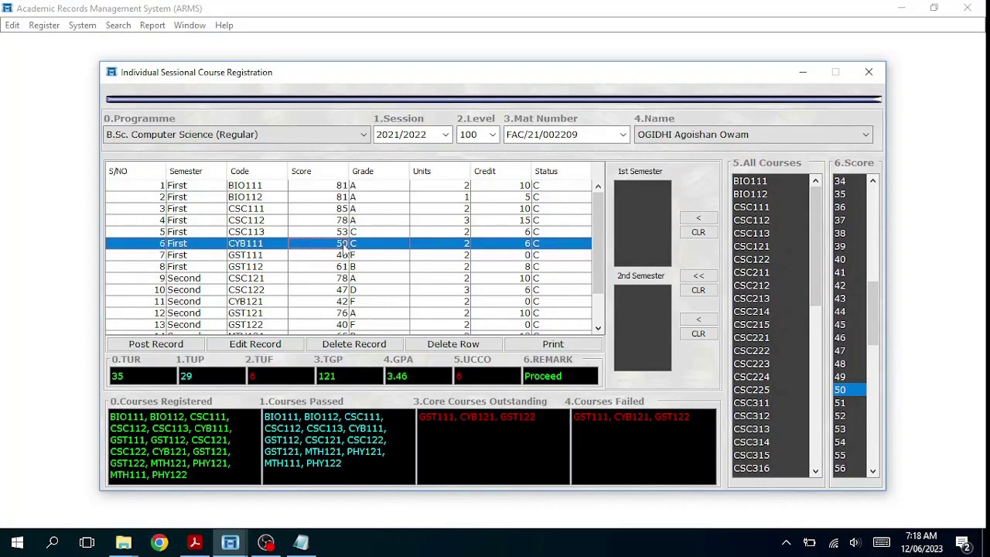
left_click(842, 286)
double_click(842, 288)
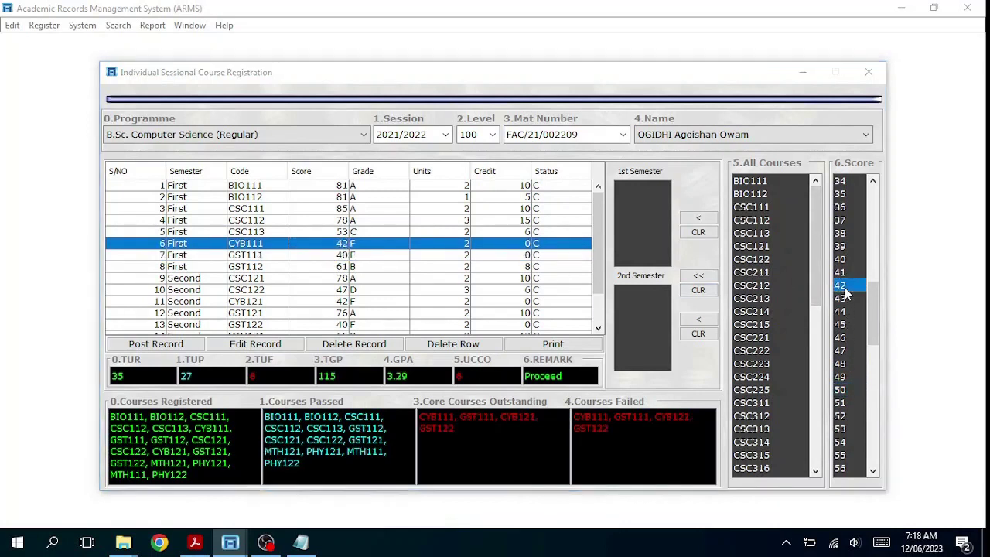
left_click(492, 301)
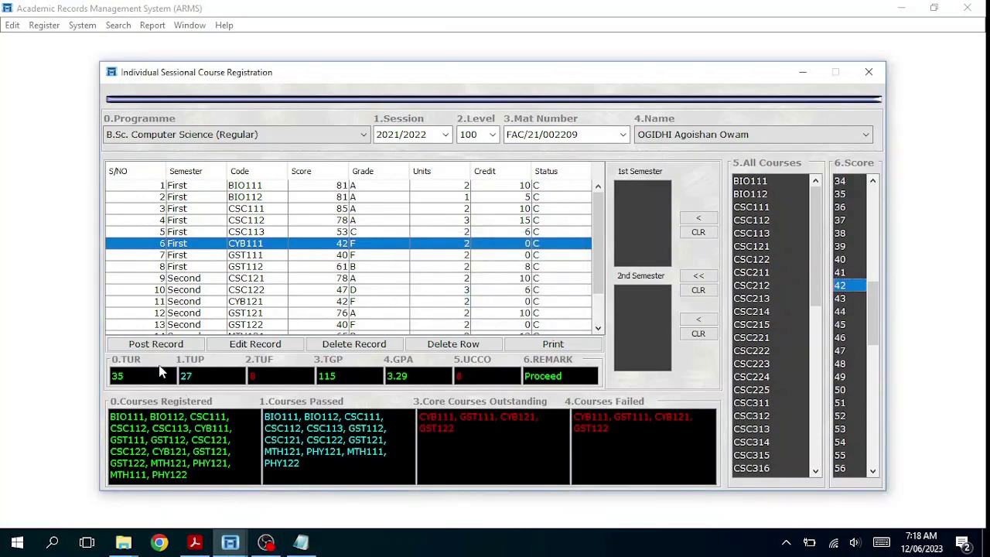
Look through the student's course table down to the PHY122 row and back to the first course, and close the individual registration window
left_click_drag(597, 259, 594, 287)
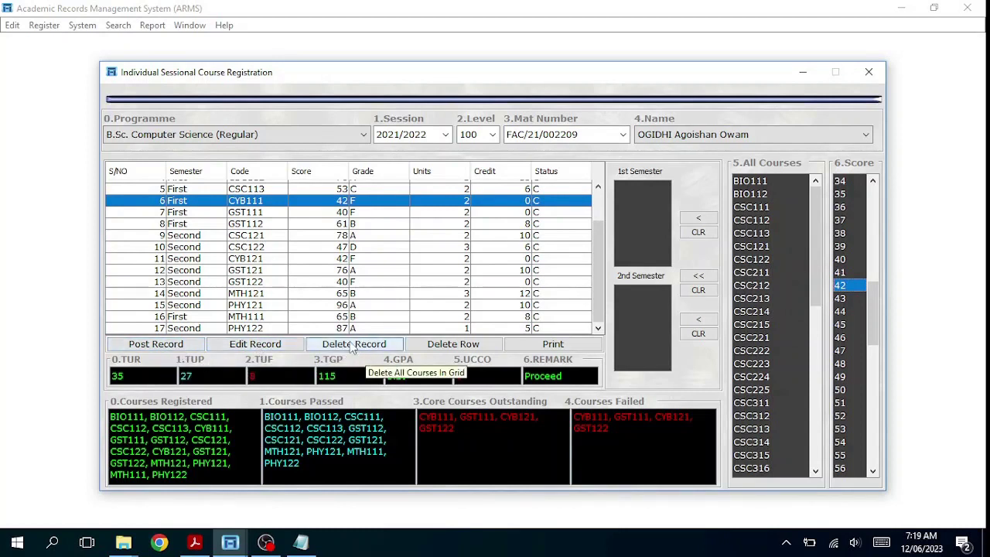
left_click(210, 328)
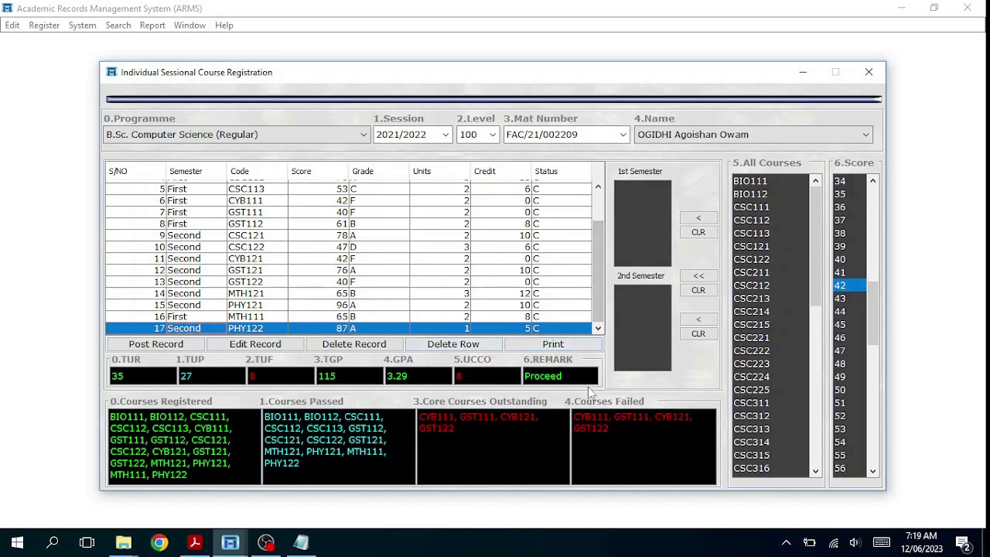
left_click_drag(598, 251, 597, 299)
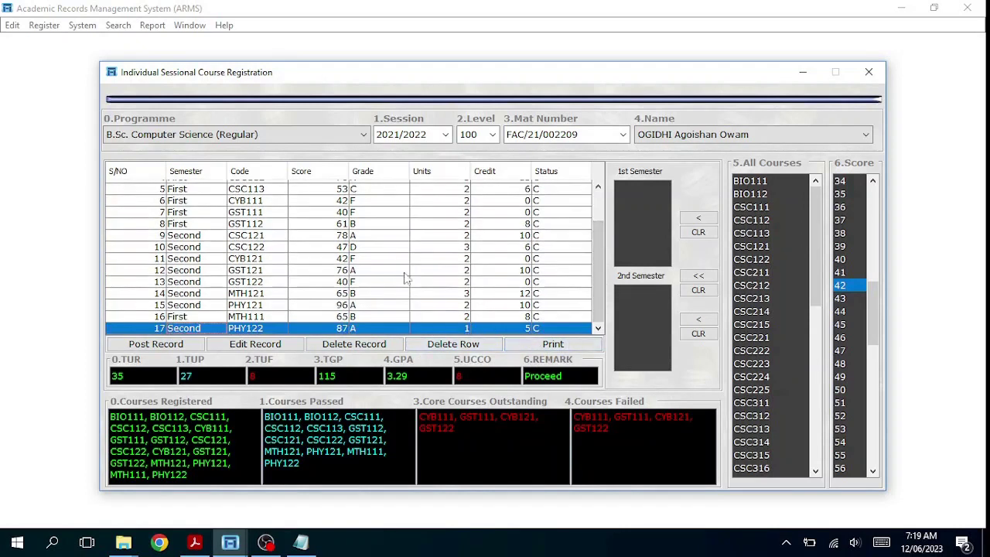
mouse_move(600, 254)
left_mouse_down()
mouse_move(601, 226)
mouse_move(601, 271)
left_mouse_up()
scroll(595, 257, "up", 2)
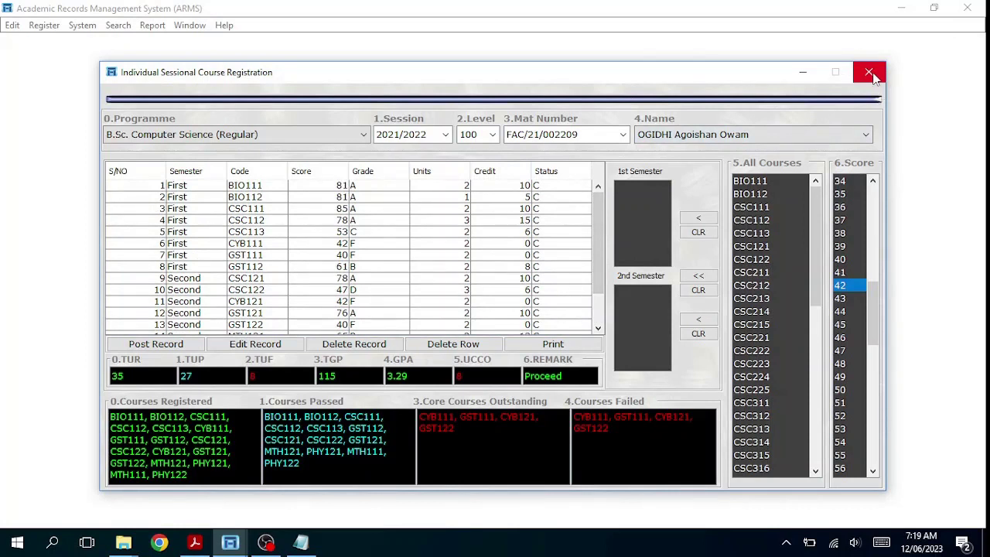
left_click(868, 73)
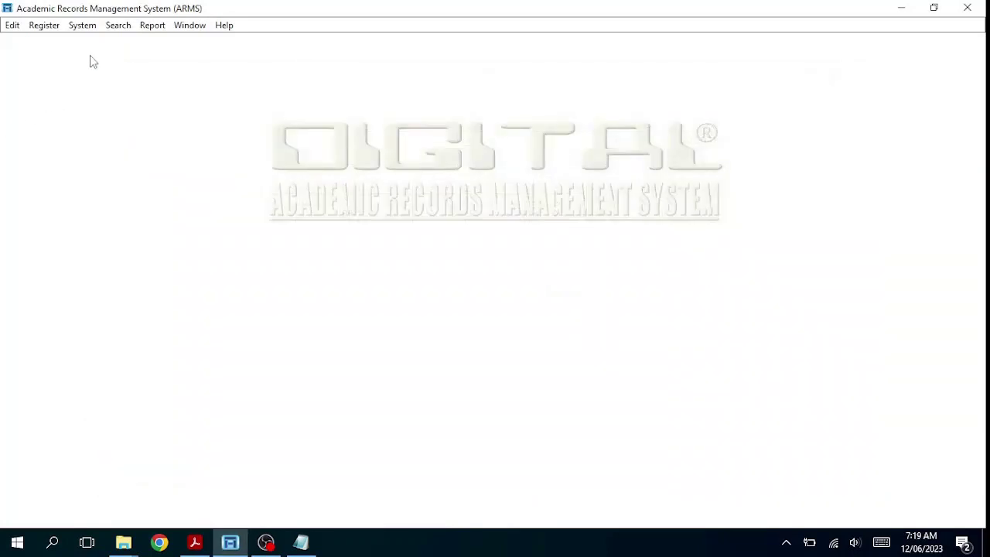